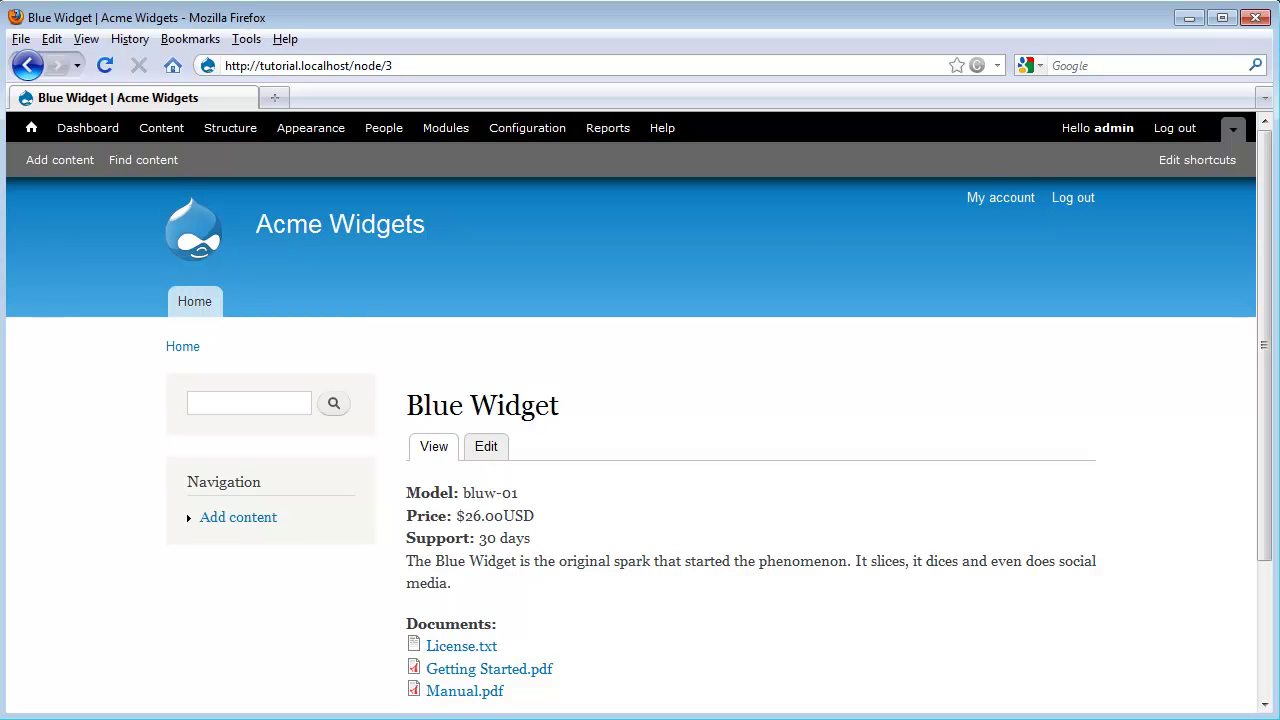
- Open Structure in a new tab and go to the Product content type's Manage fields page
right_click(230, 131)
click(322, 164)
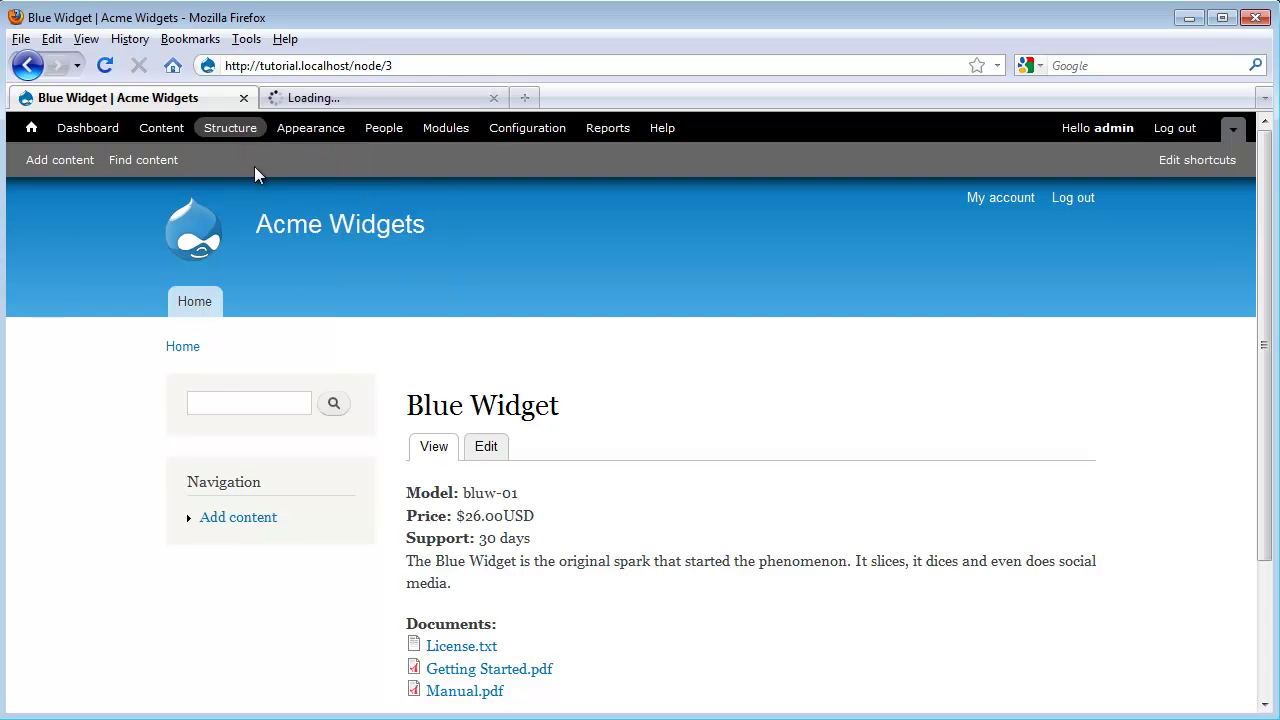
click(300, 100)
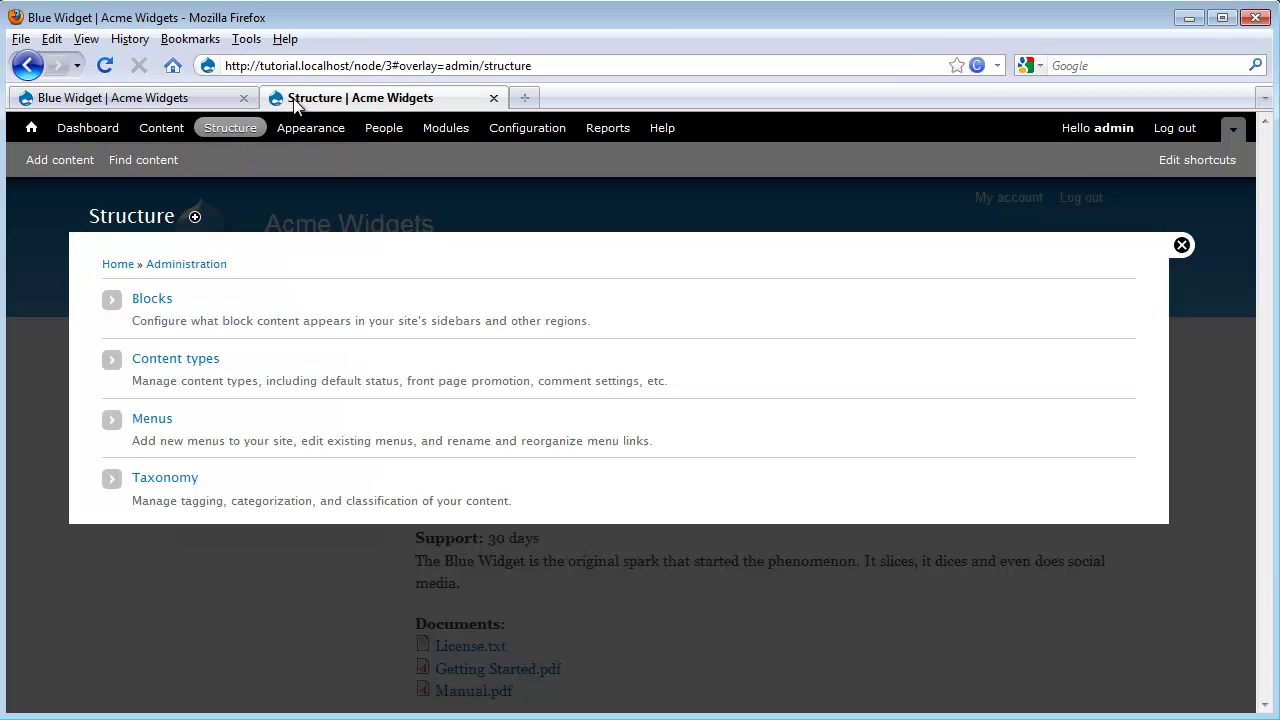
click(205, 363)
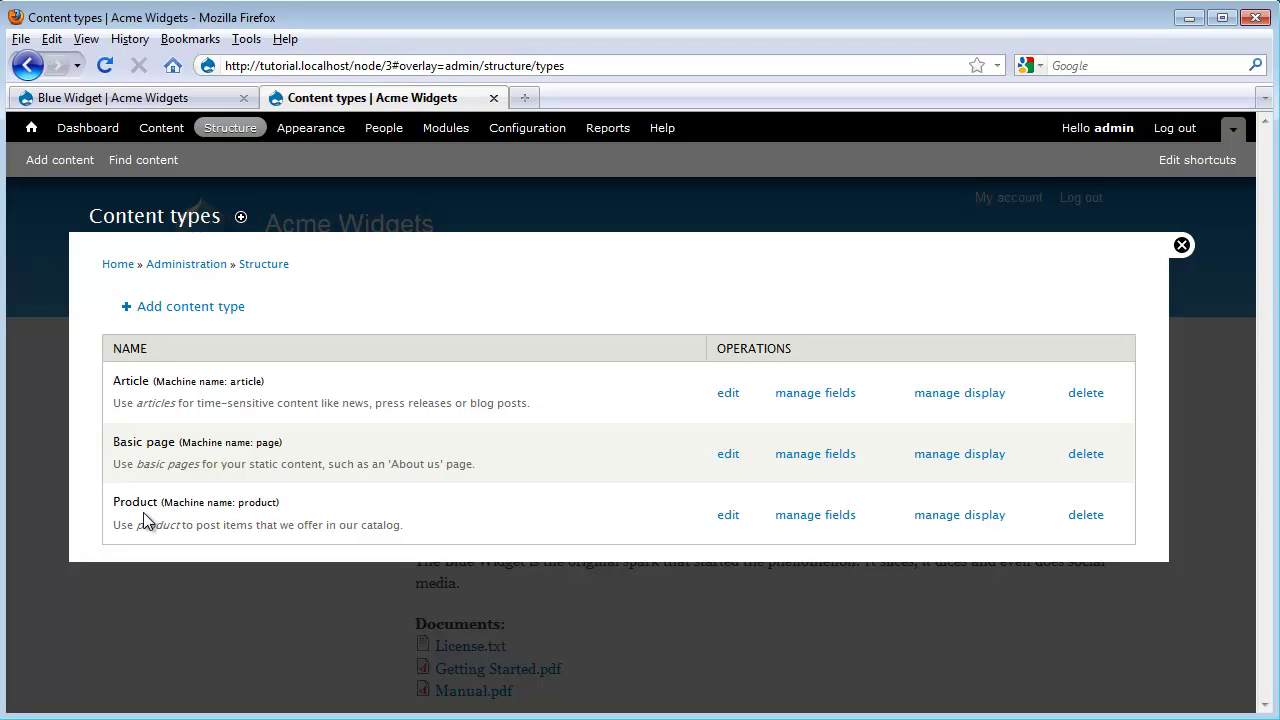
click(792, 518)
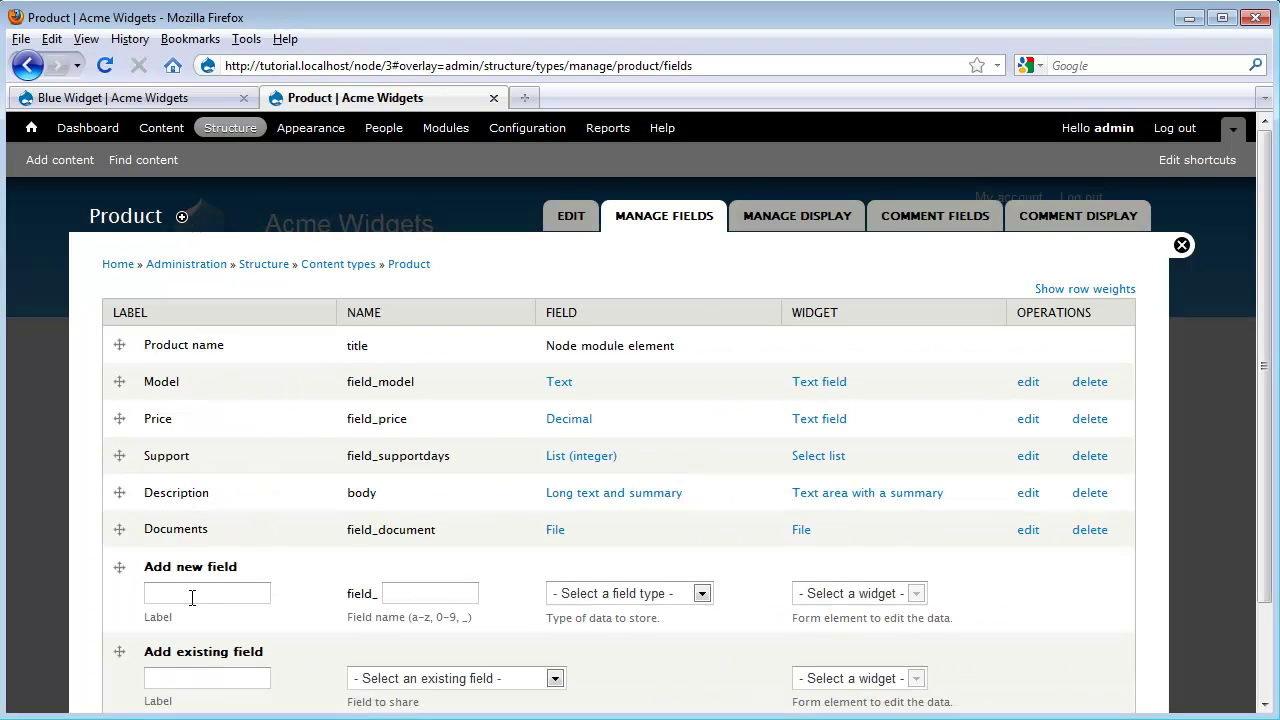
- Add an Image field labelled 'Logo' with machine name 'logo' and the Image widget
click(192, 597)
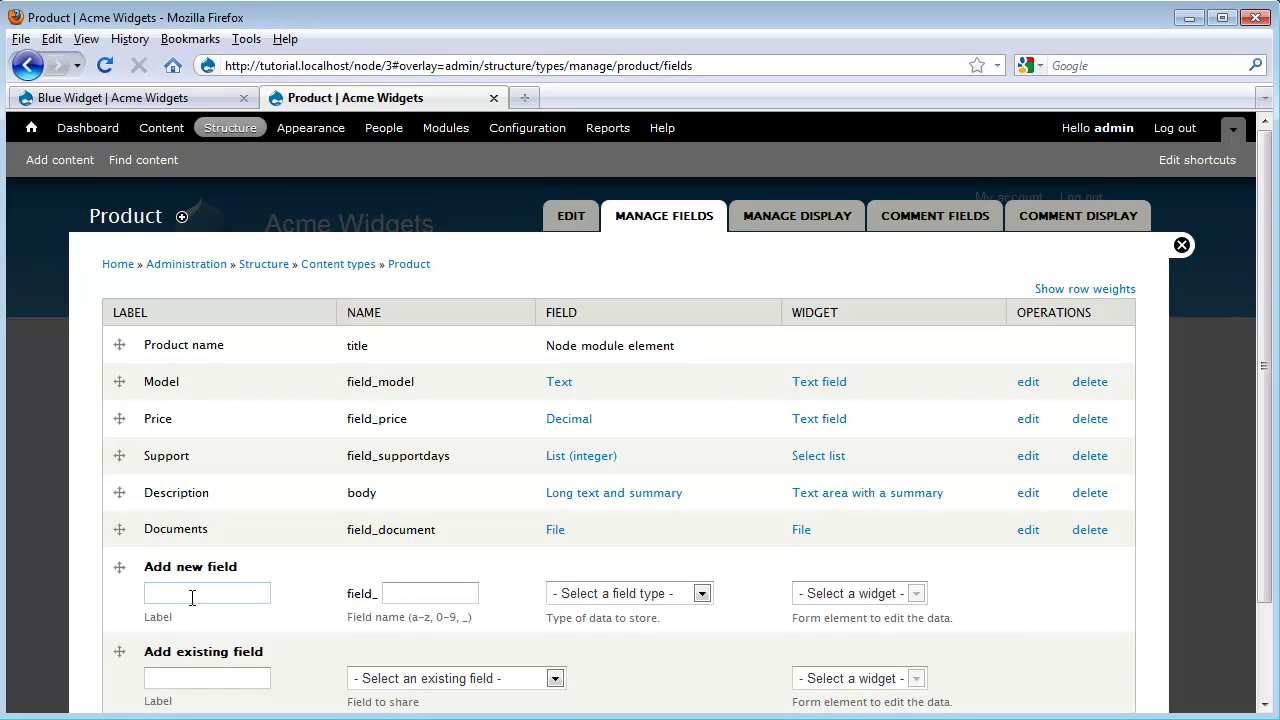
text(Logo)
key(Tab)
text(logo)
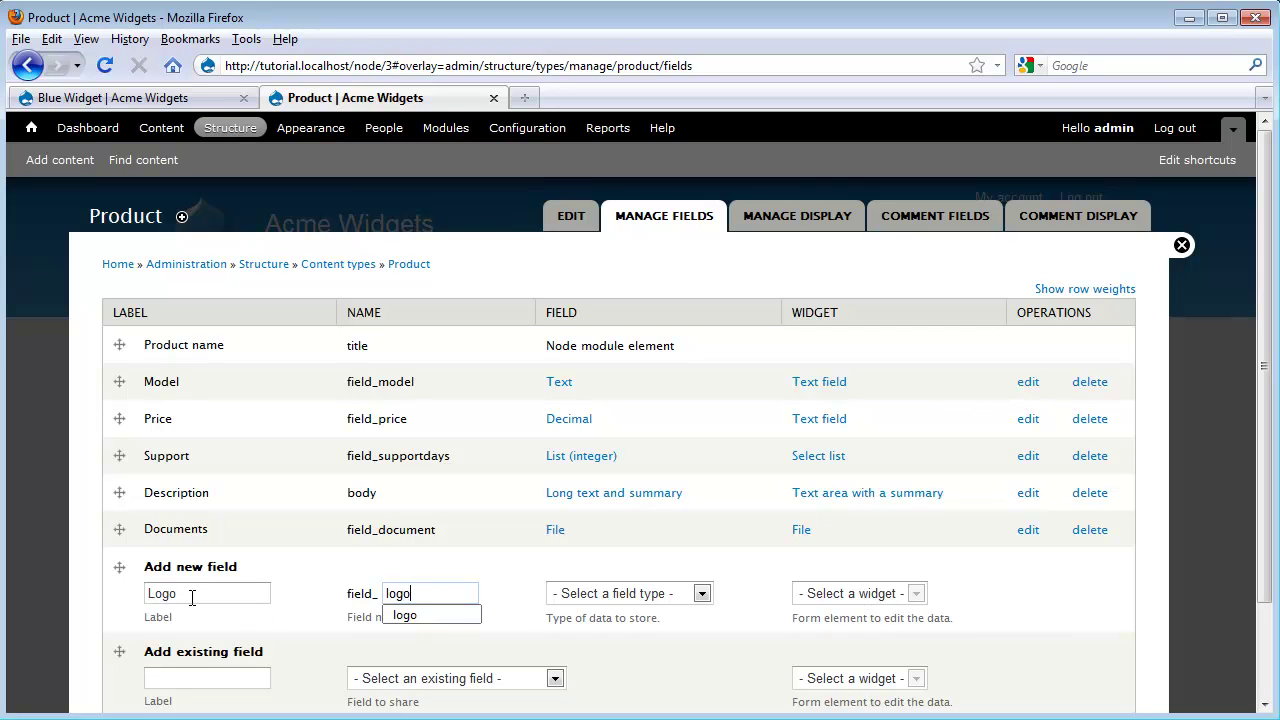
key(Tab)
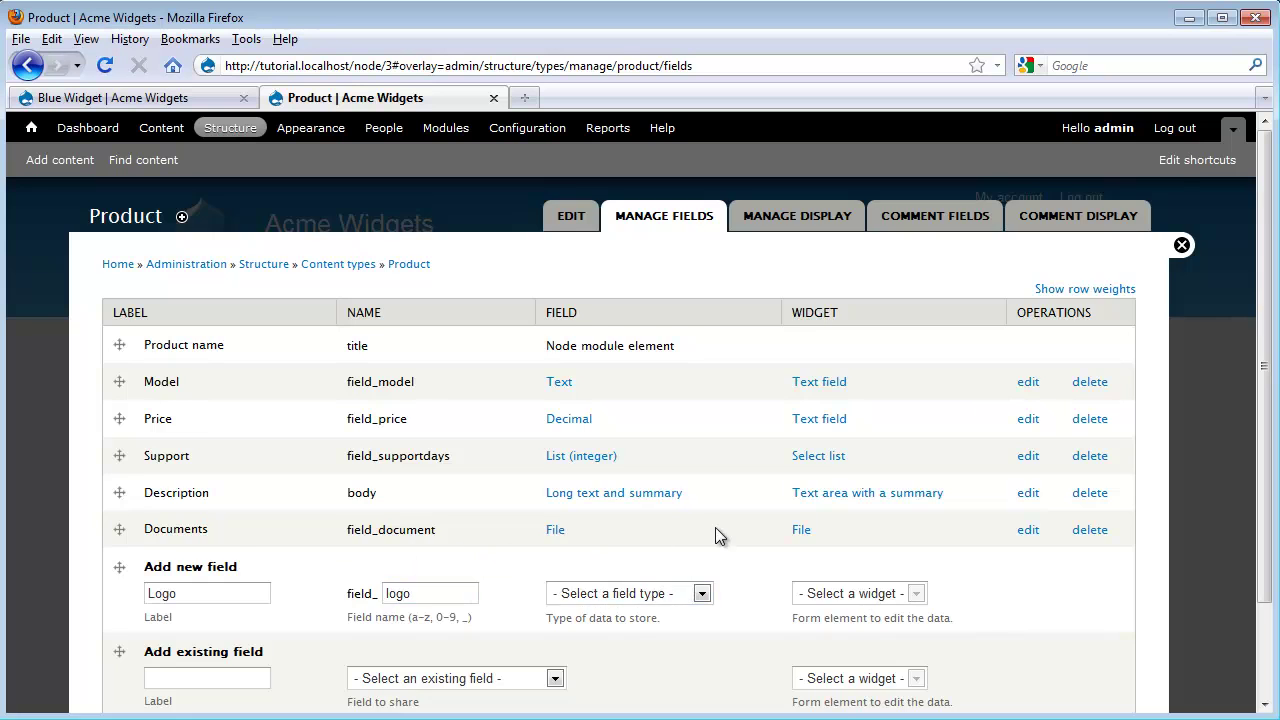
scroll(715, 527, down, 2)
click(687, 482)
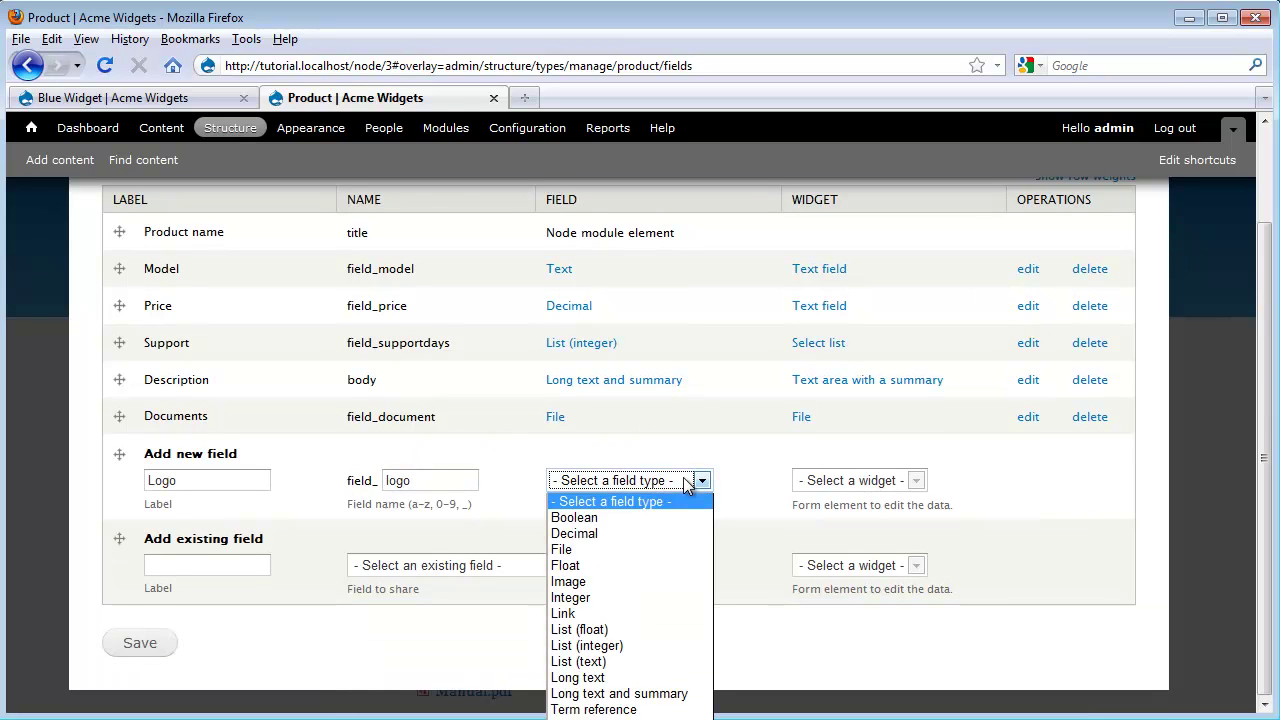
click(569, 581)
click(846, 481)
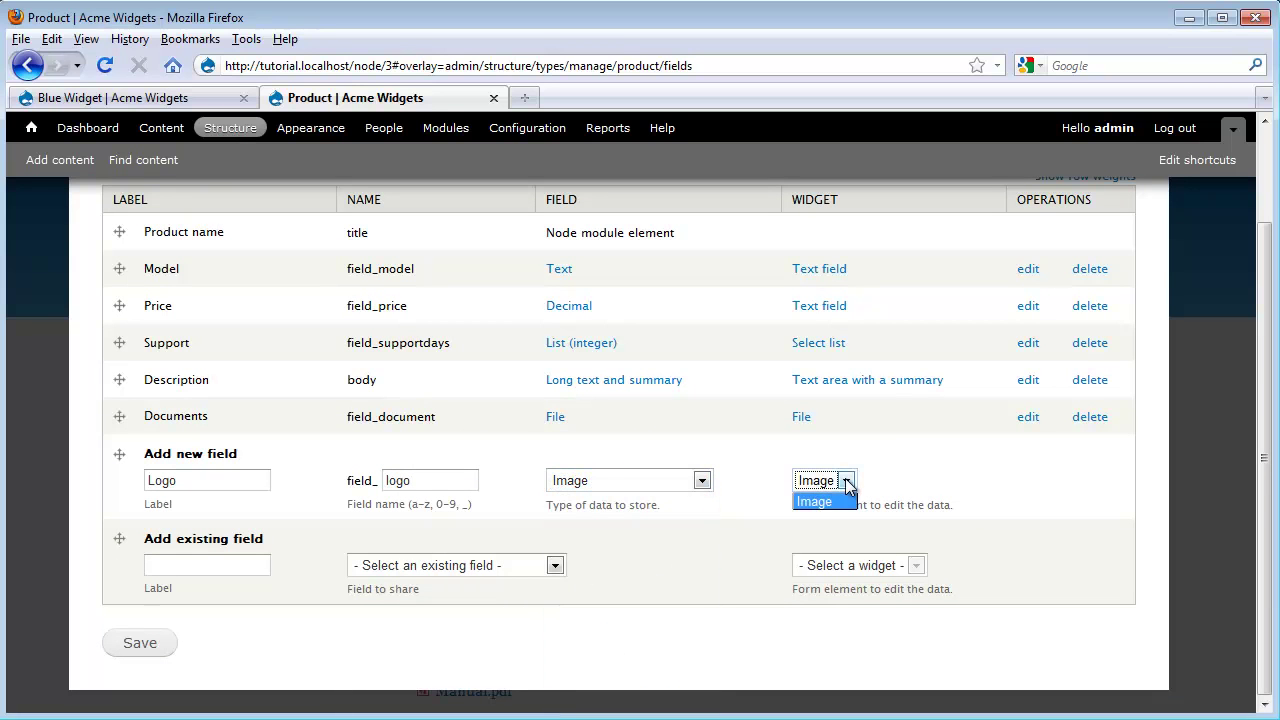
click(910, 473)
click(155, 645)
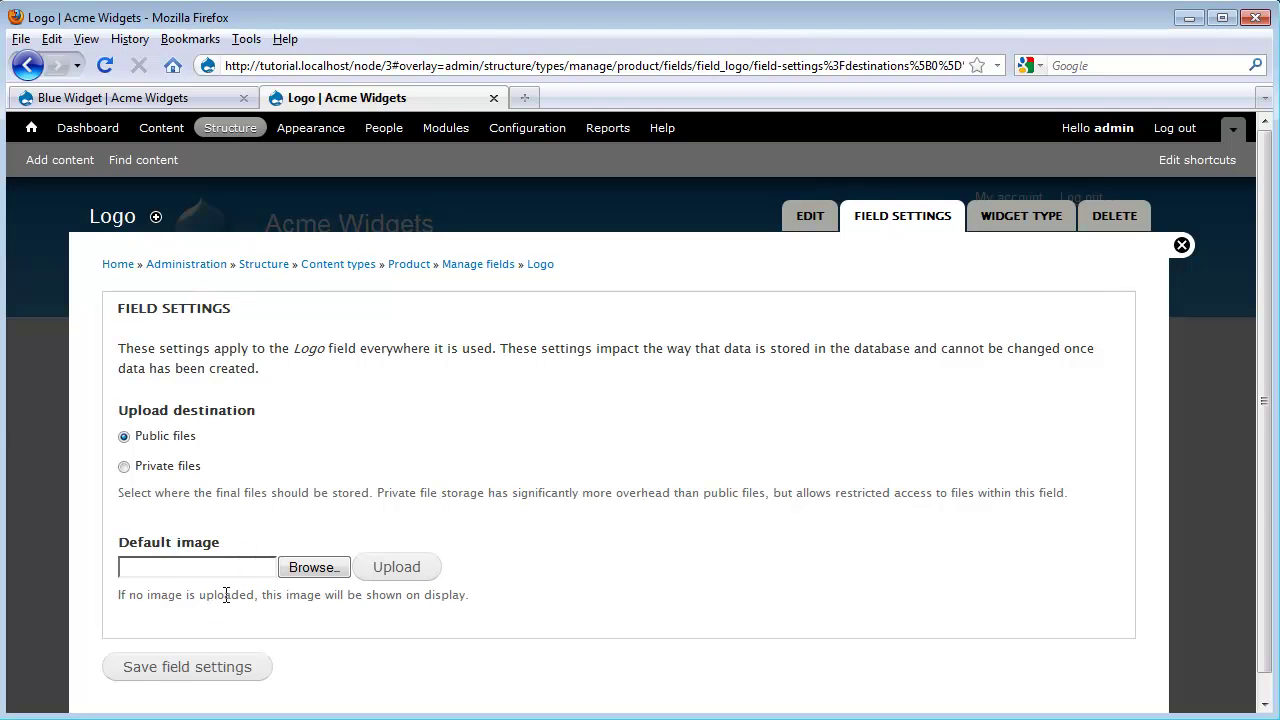
- Save the Logo field's storage settings with Public files as the upload destination
click(195, 670)
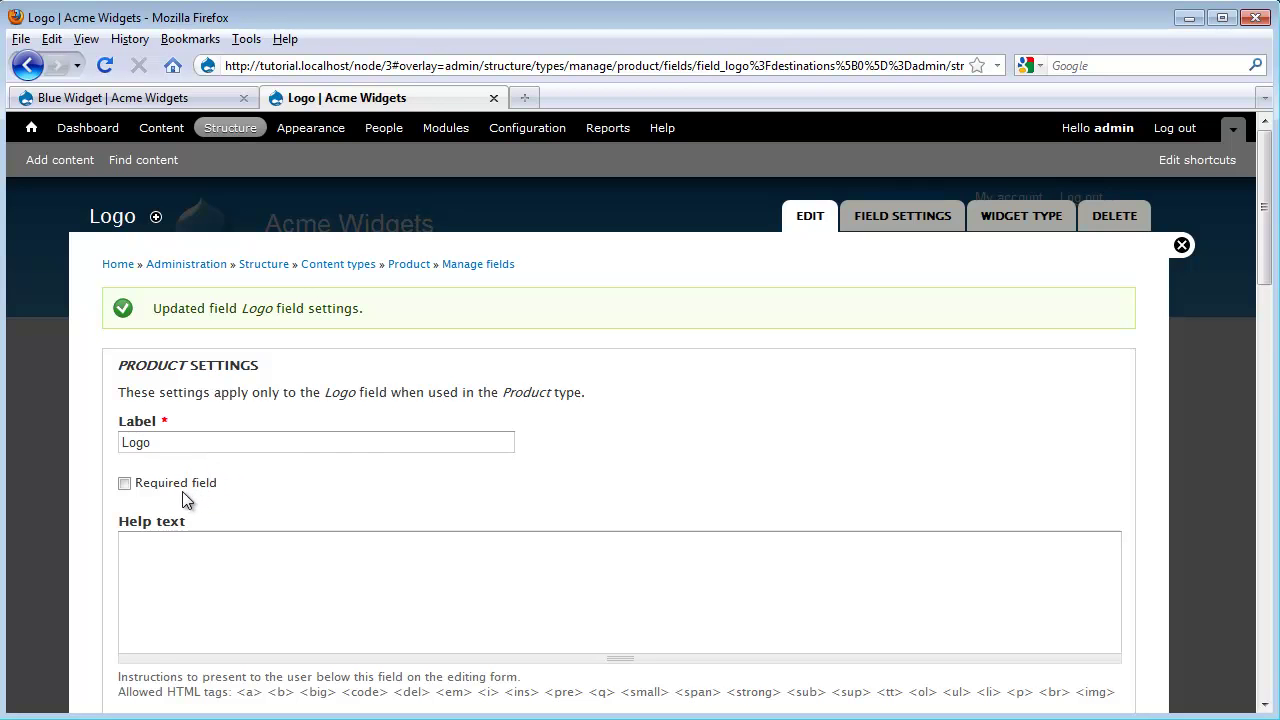
- Mark the Logo field as required and enter 'product/' as its file directory
click(124, 483)
click(284, 565)
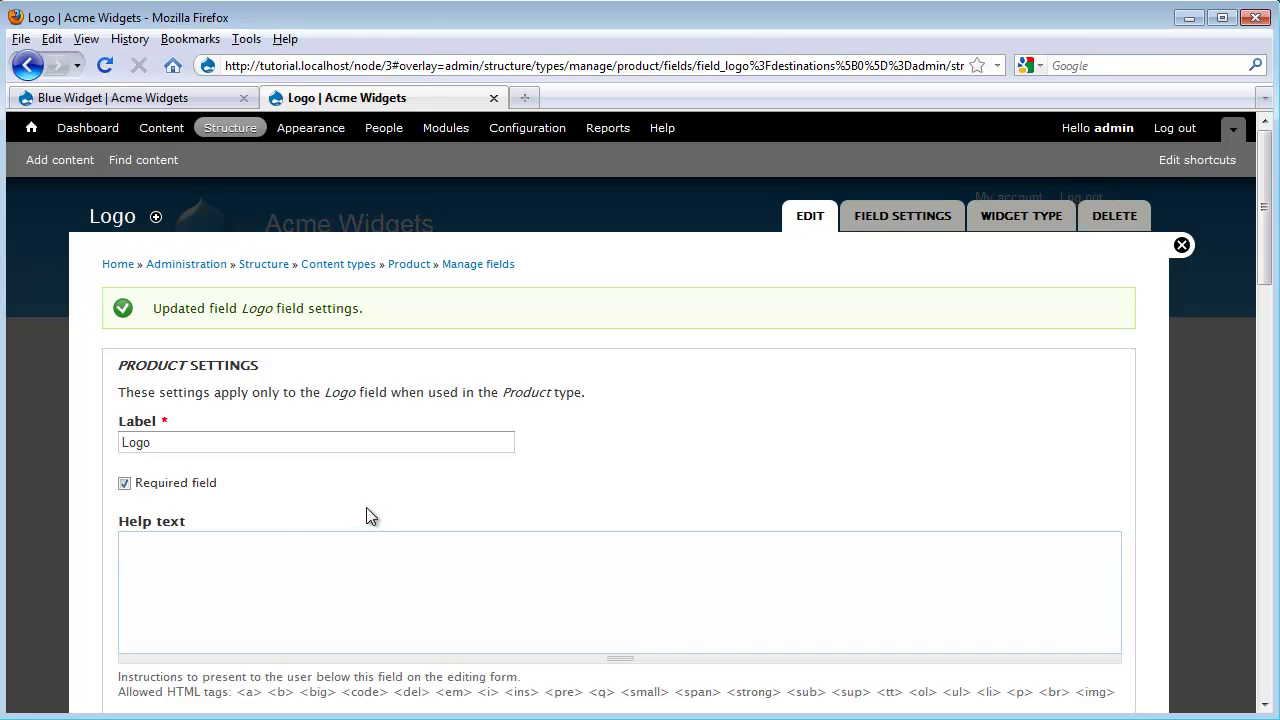
scroll(366, 506, down, 5)
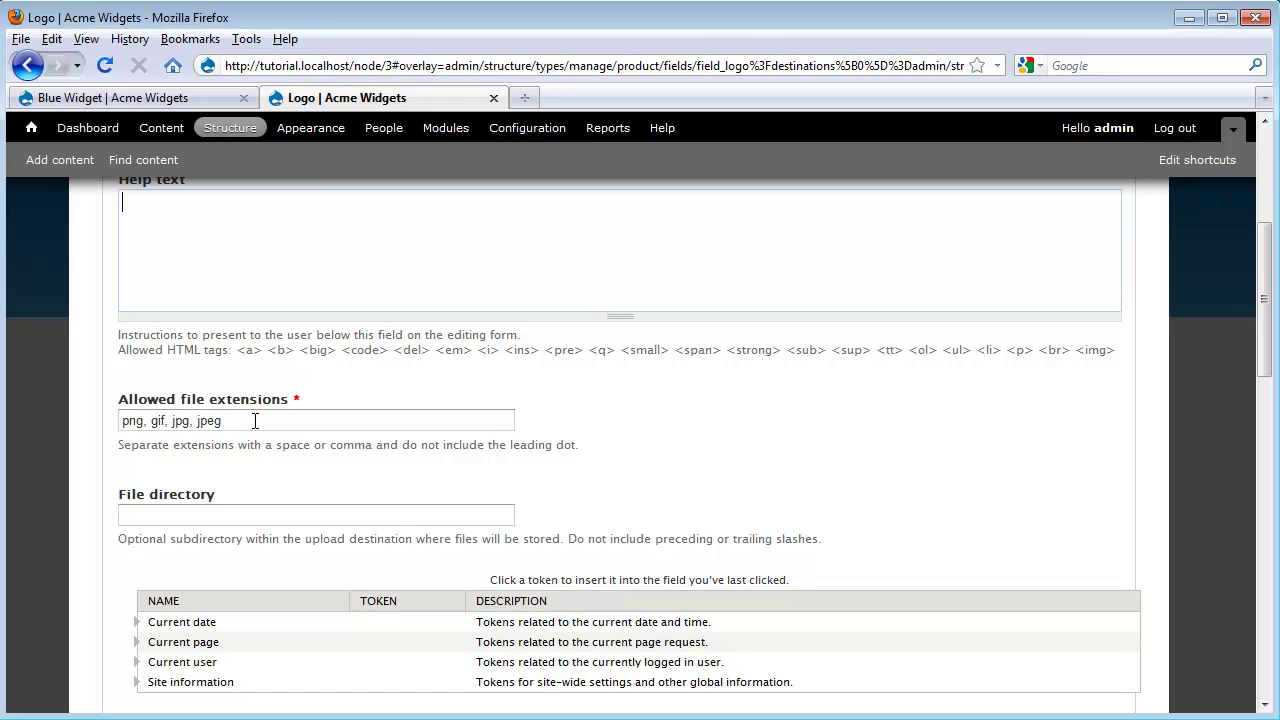
click(229, 516)
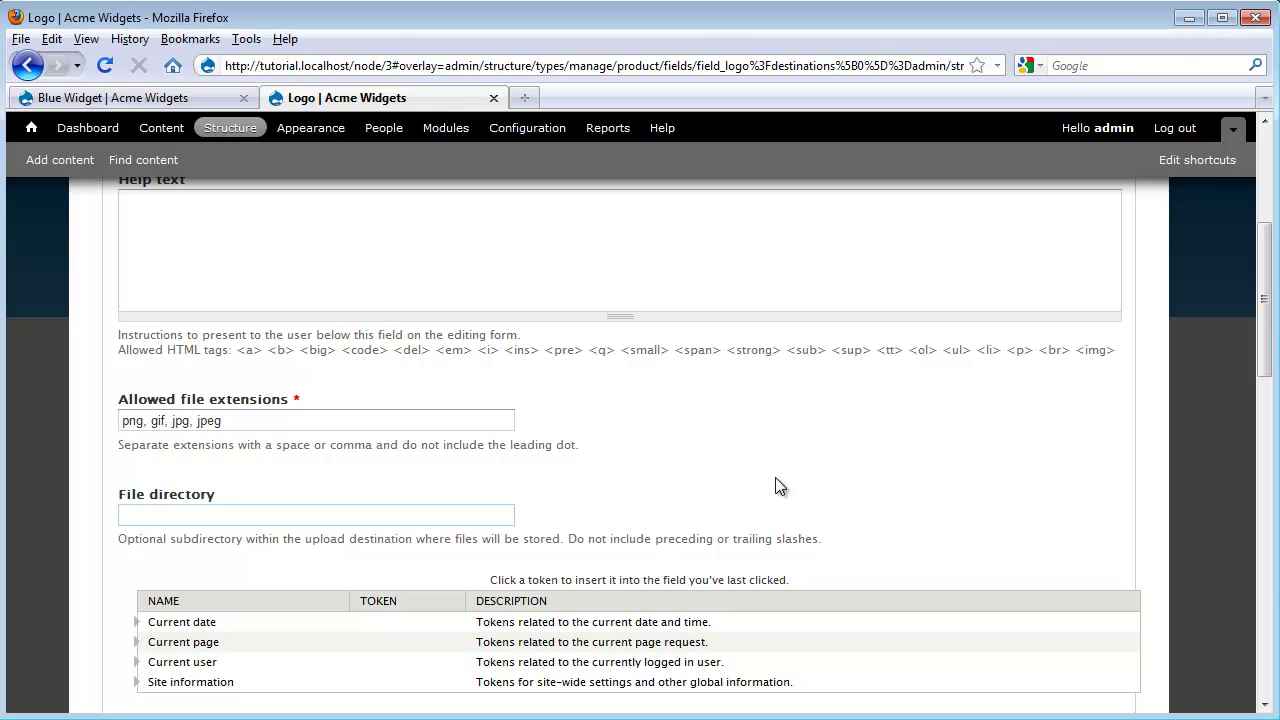
text(product/)
- Set the Logo file directory to product/[current-page:arg:1]/logo using the page-argument token
click(137, 643)
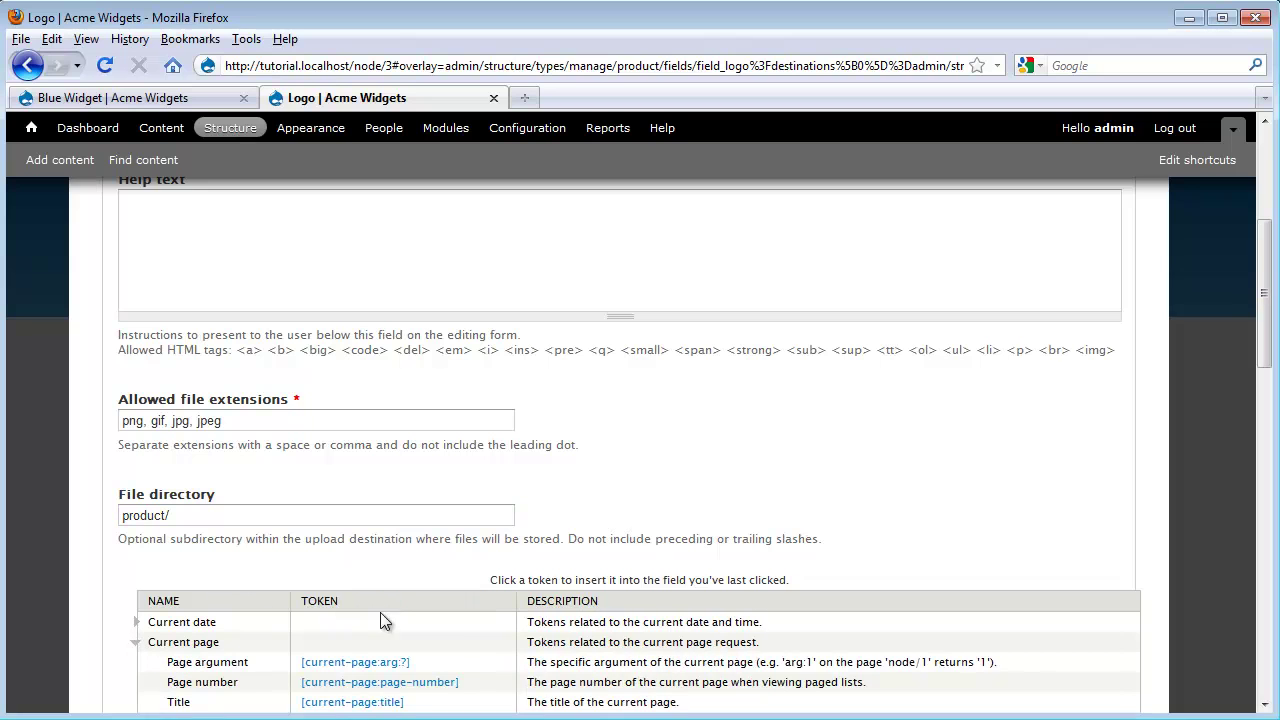
drag(416, 660, 305, 668)
key(ctrl+c)
click(229, 516)
key(ctrl+v)
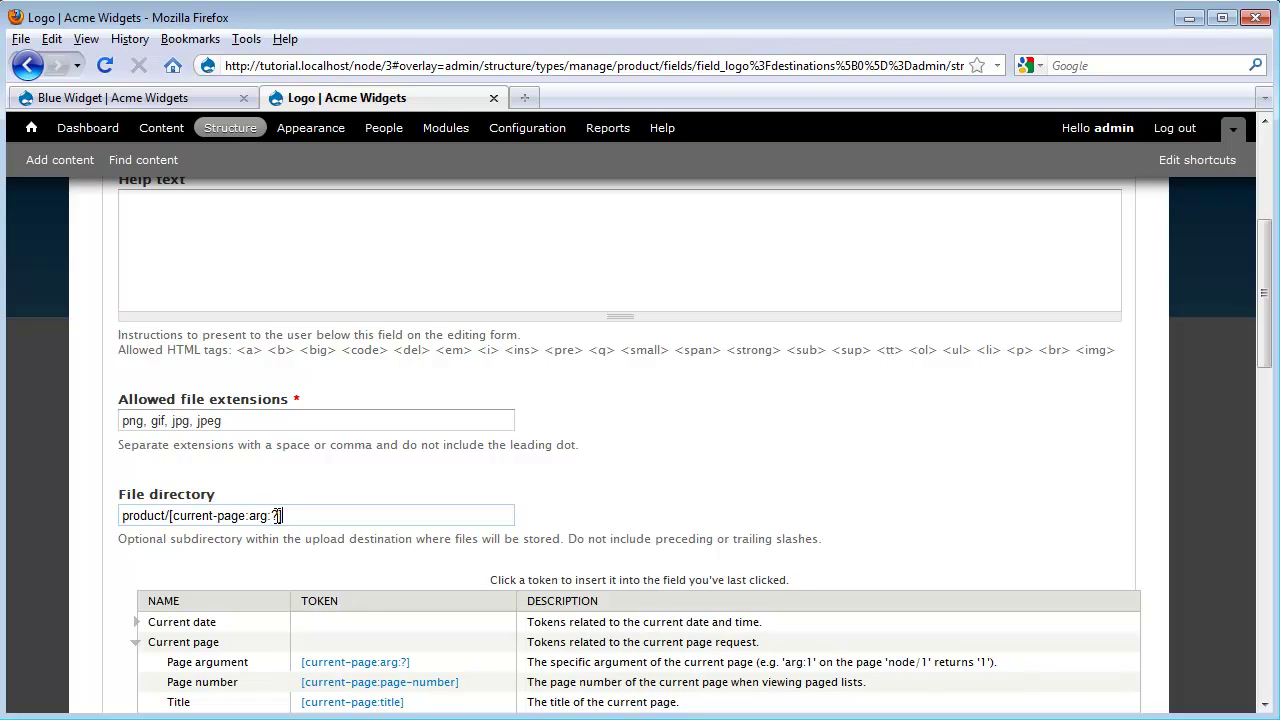
double_click(276, 516)
text(1)
text(/logo)
click(166, 515)
key(BackSpace)
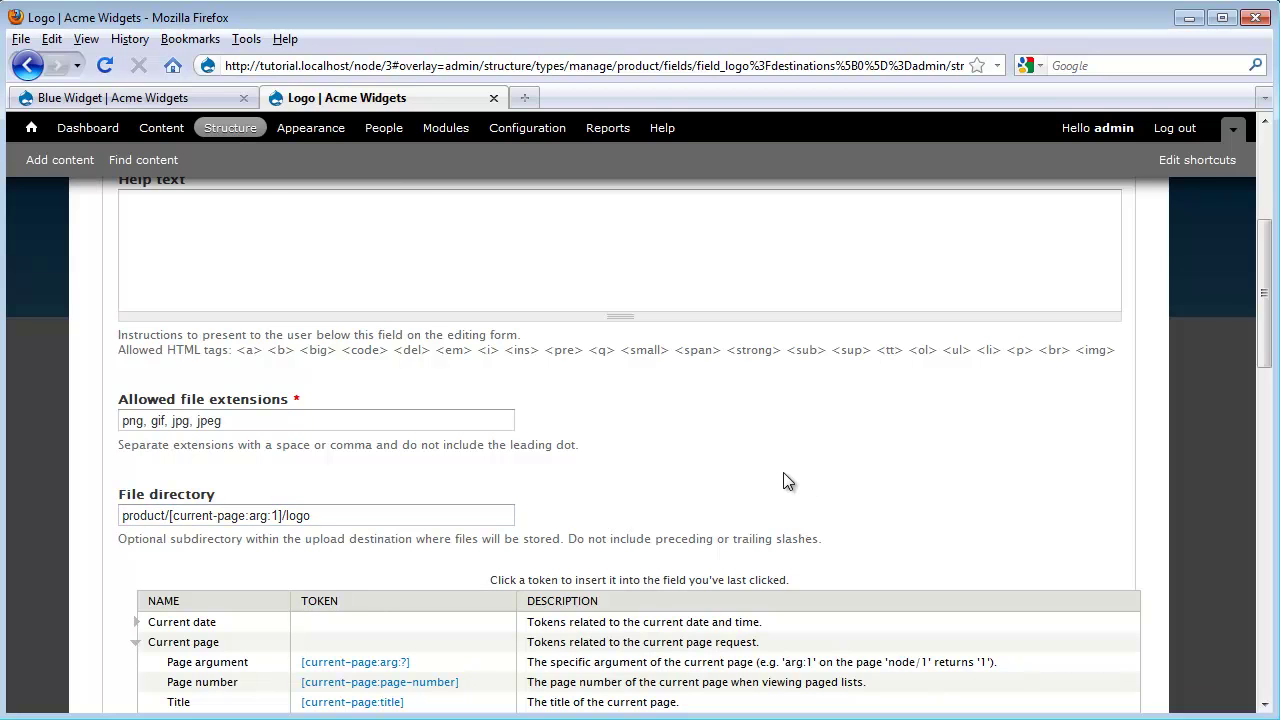
- Set both the maximum and minimum Logo image resolution to 125 x 113 pixels
scroll(783, 480, down, 5)
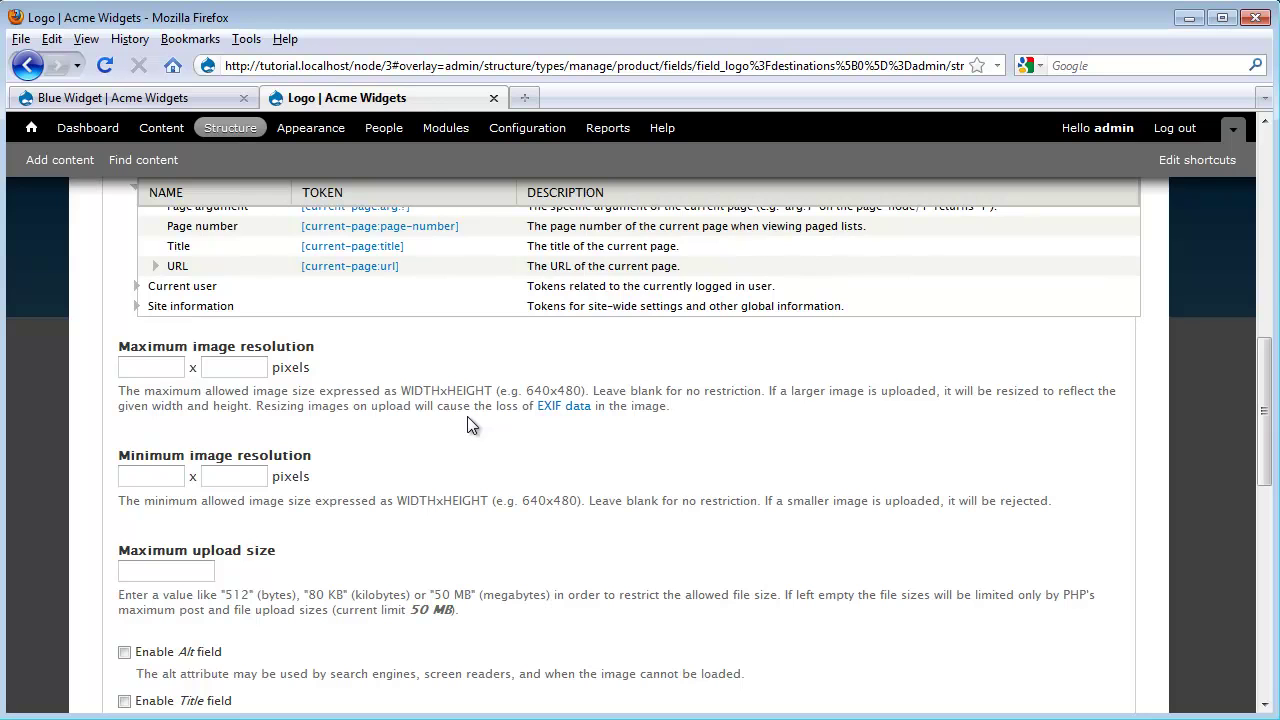
click(154, 368)
text(125)
key(Tab)
text(113)
key(Tab)
key(Tab)
text(125)
key(Tab)
text(113)
- Enable the Alt field for logos and save the Logo field settings
scroll(170, 365, down, 4)
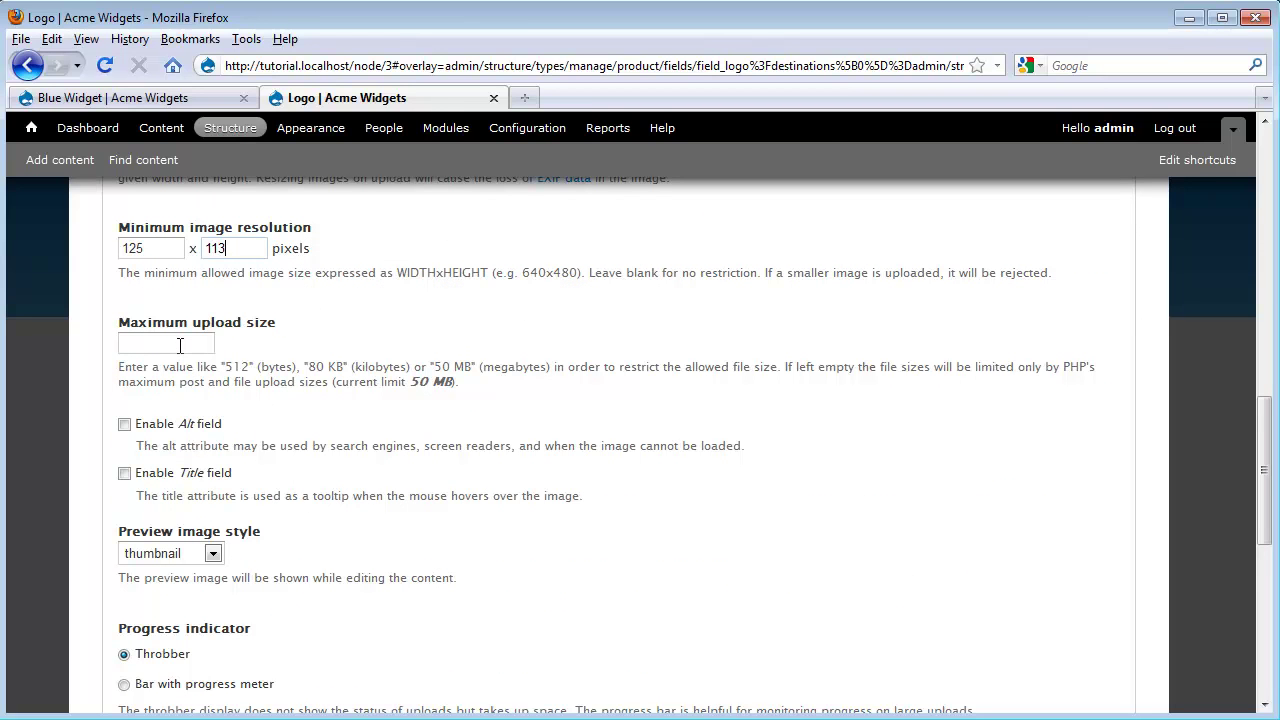
click(180, 345)
click(134, 425)
scroll(460, 488, down, 4)
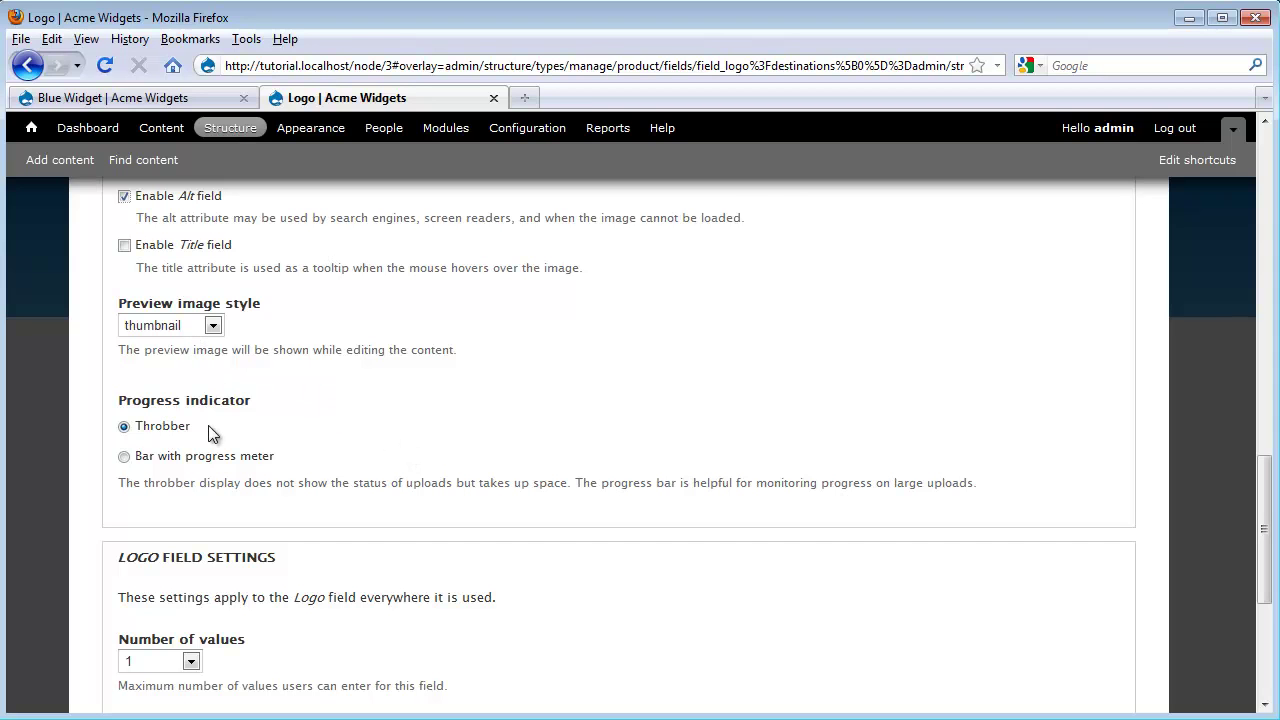
scroll(372, 456, down, 4)
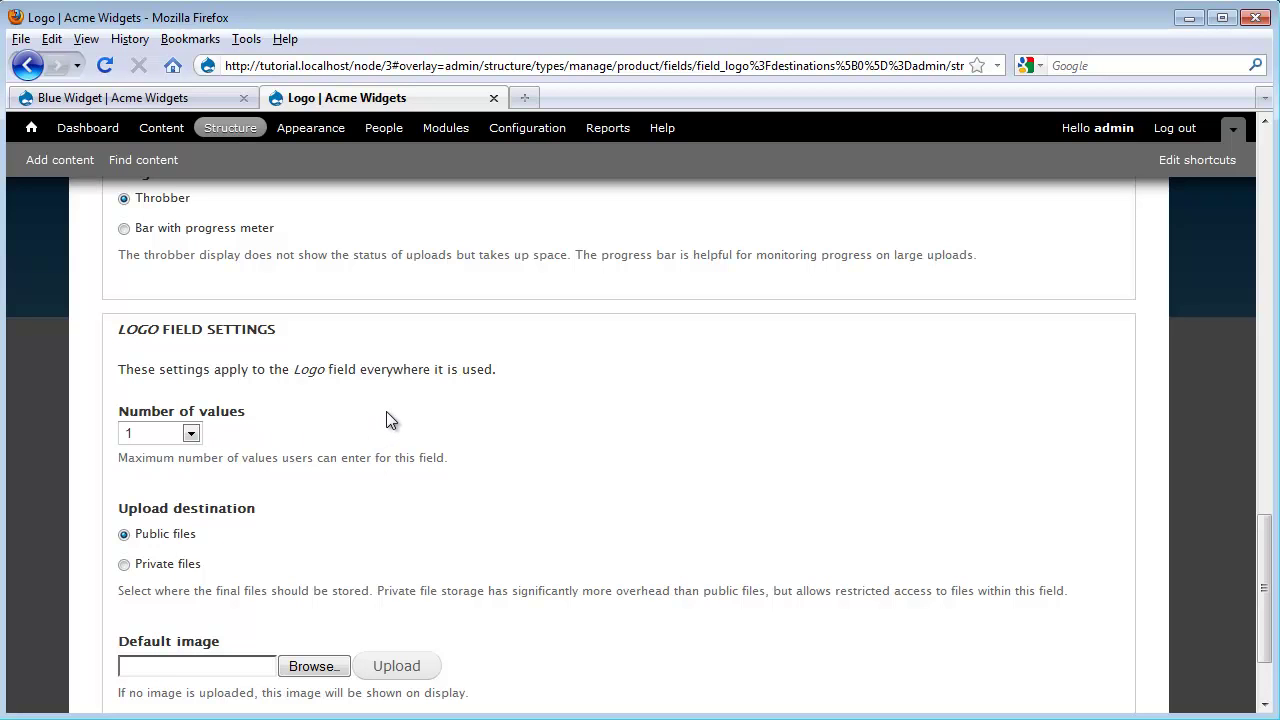
scroll(352, 397, down, 2)
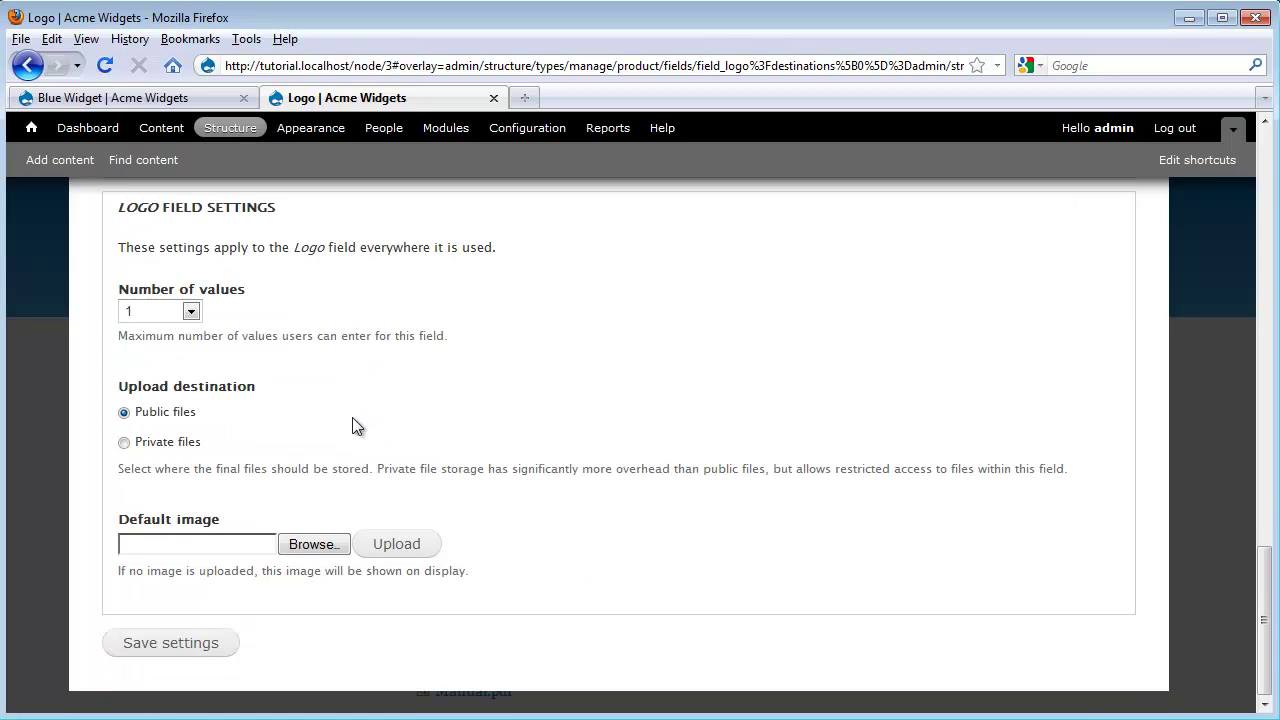
click(178, 645)
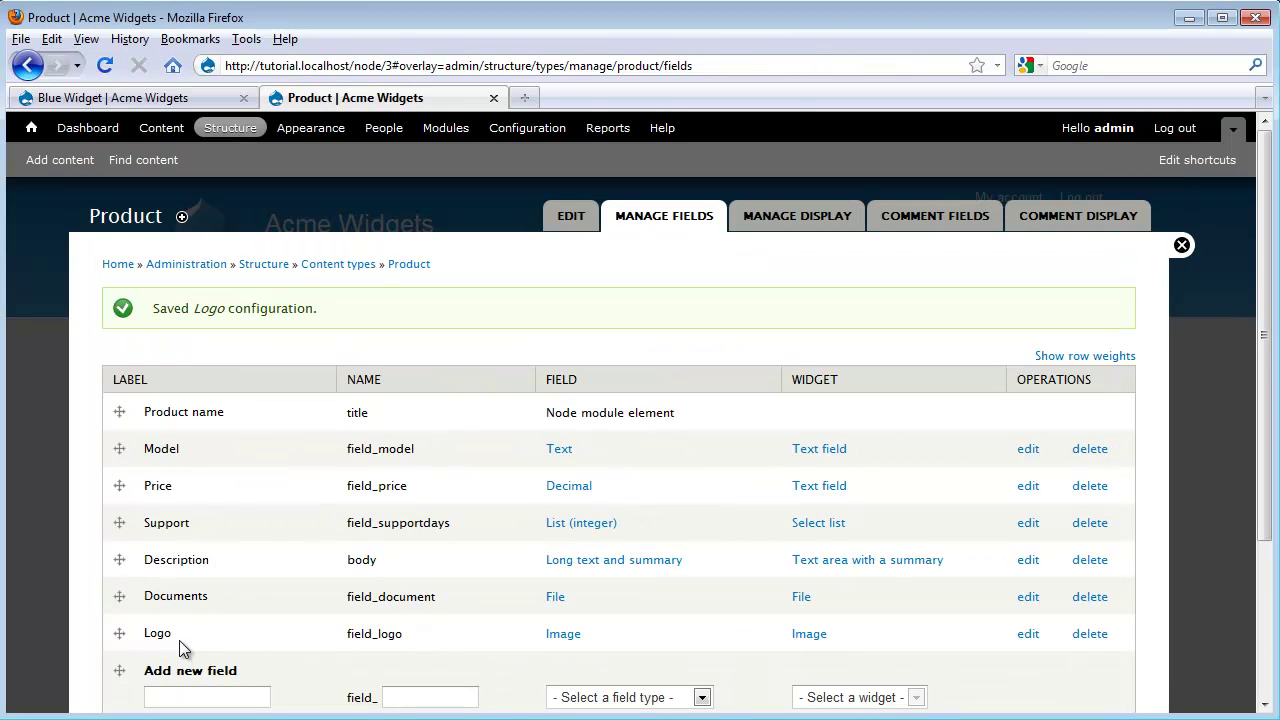
- Edit Blue Widget and upload blue_sm.jpg as its logo with alt text 'Blue Widget Logo'
click(185, 100)
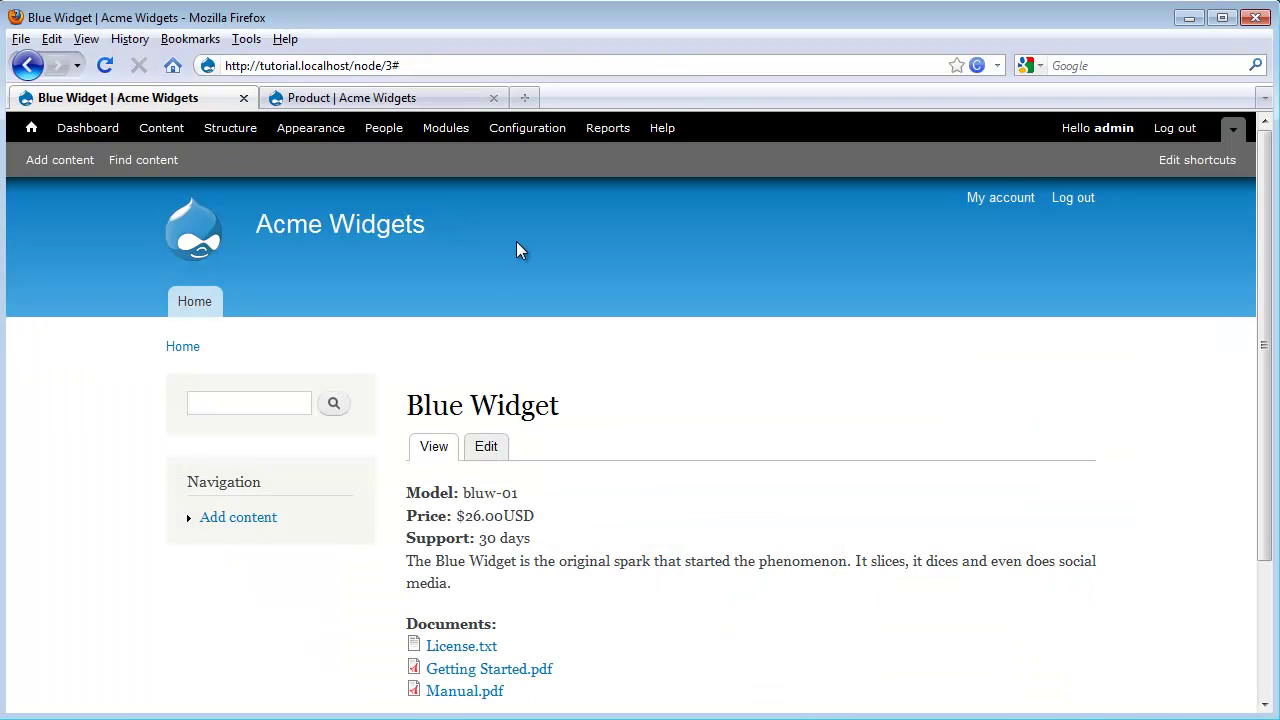
click(486, 450)
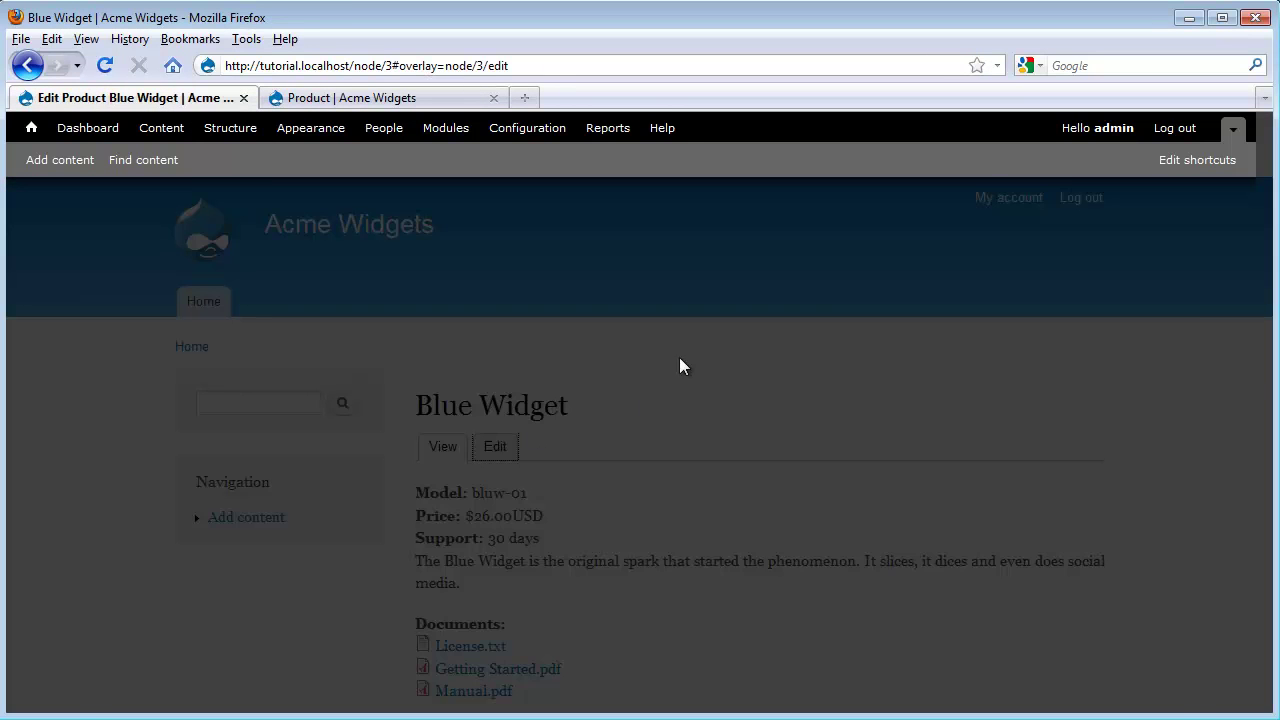
scroll(642, 338, down, 20)
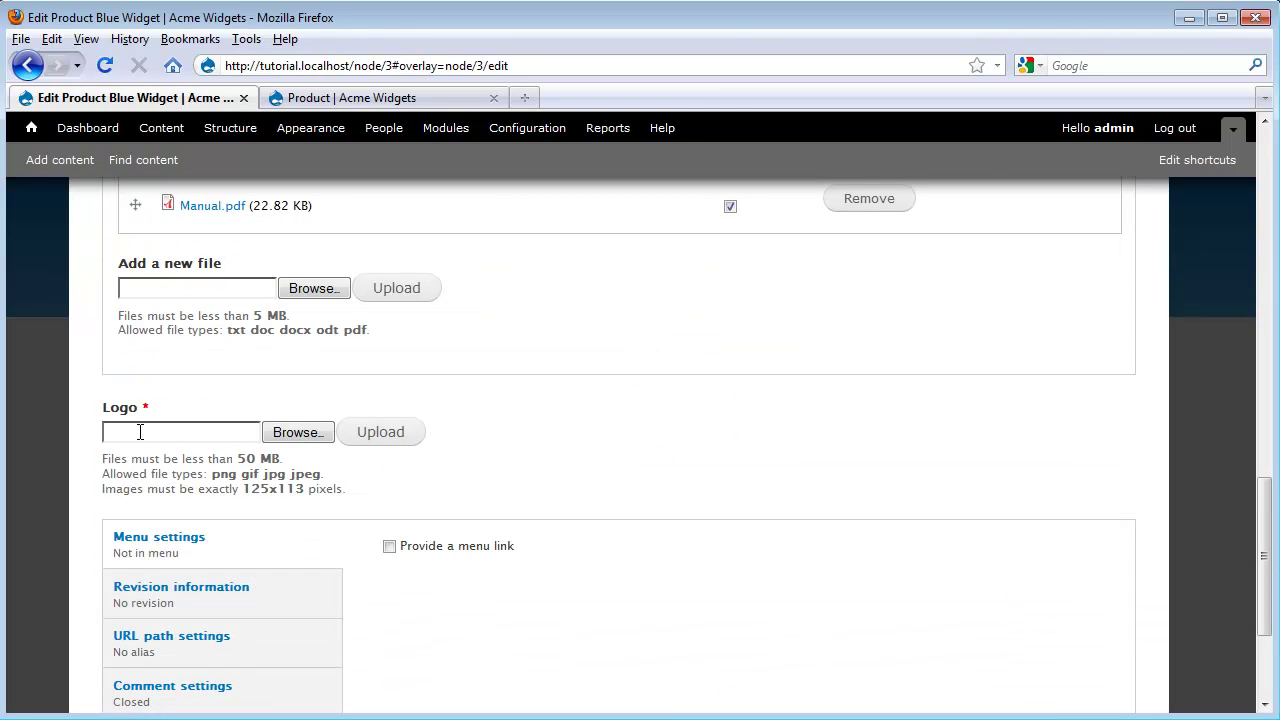
click(297, 432)
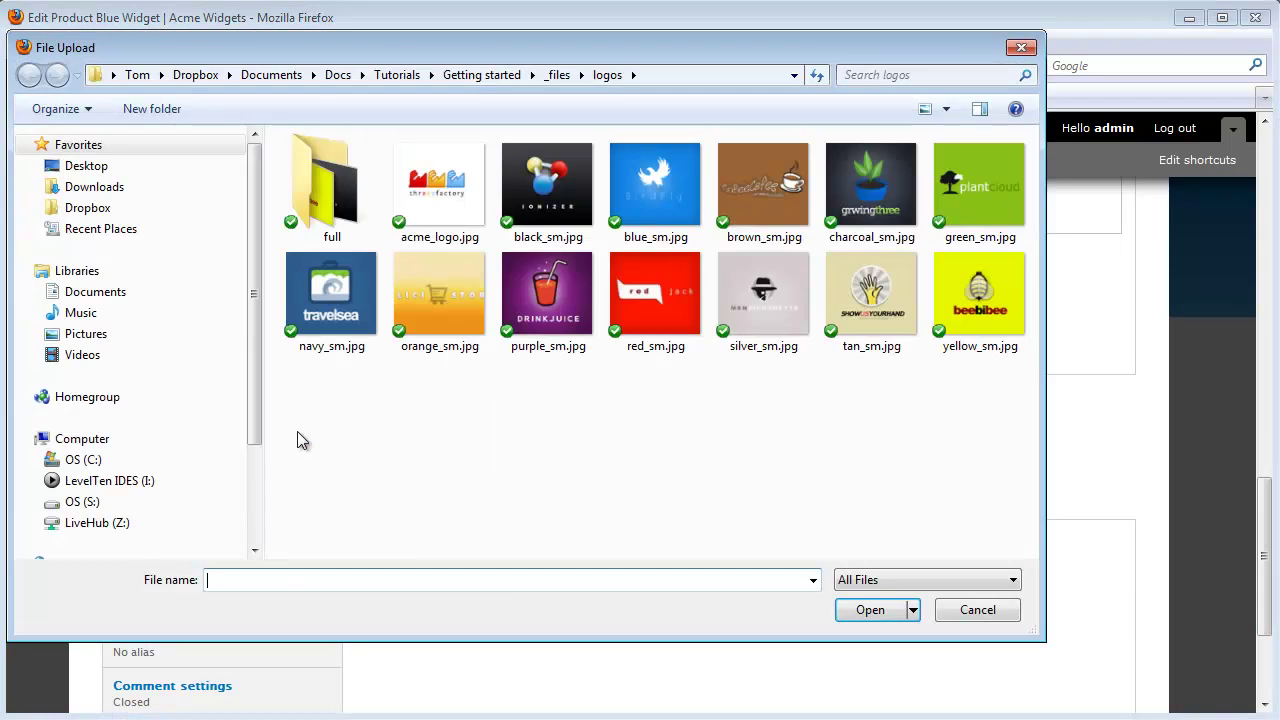
double_click(671, 176)
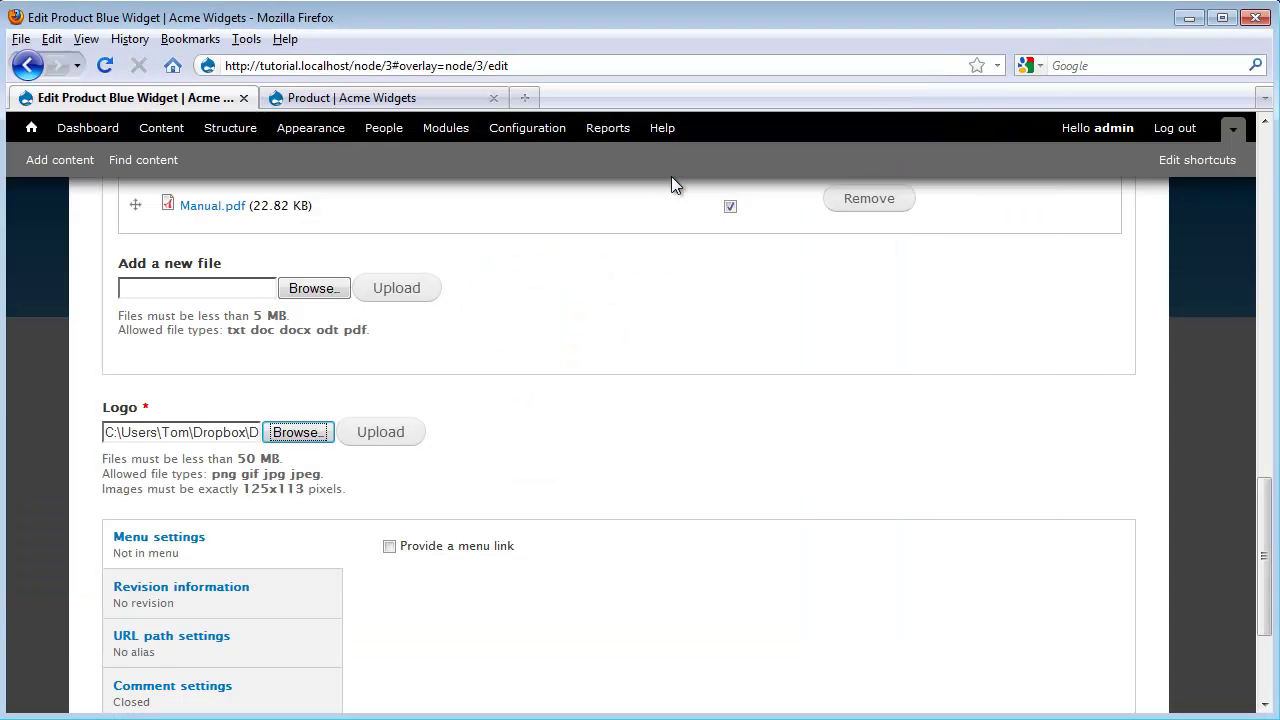
click(381, 434)
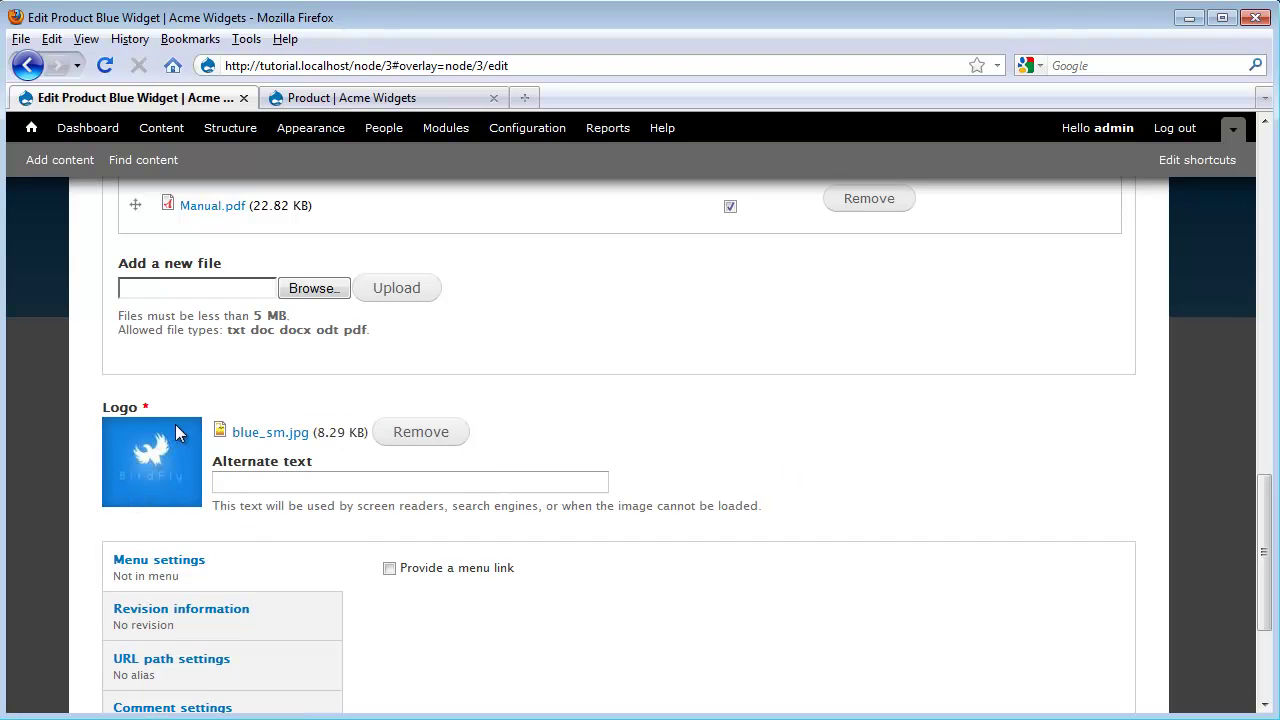
click(263, 483)
text(Blue )
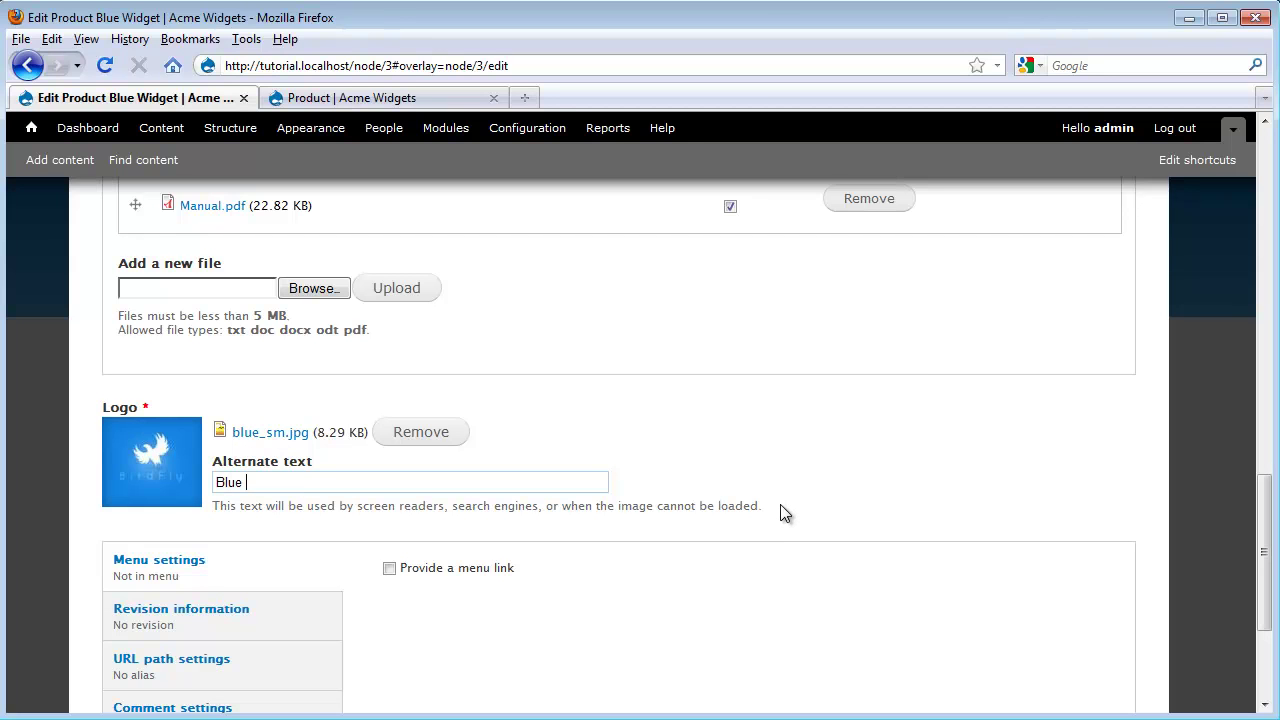
text(Widget Logo)
click(709, 458)
- Save the Blue Widget product and review the updated page
scroll(709, 456, down, 3)
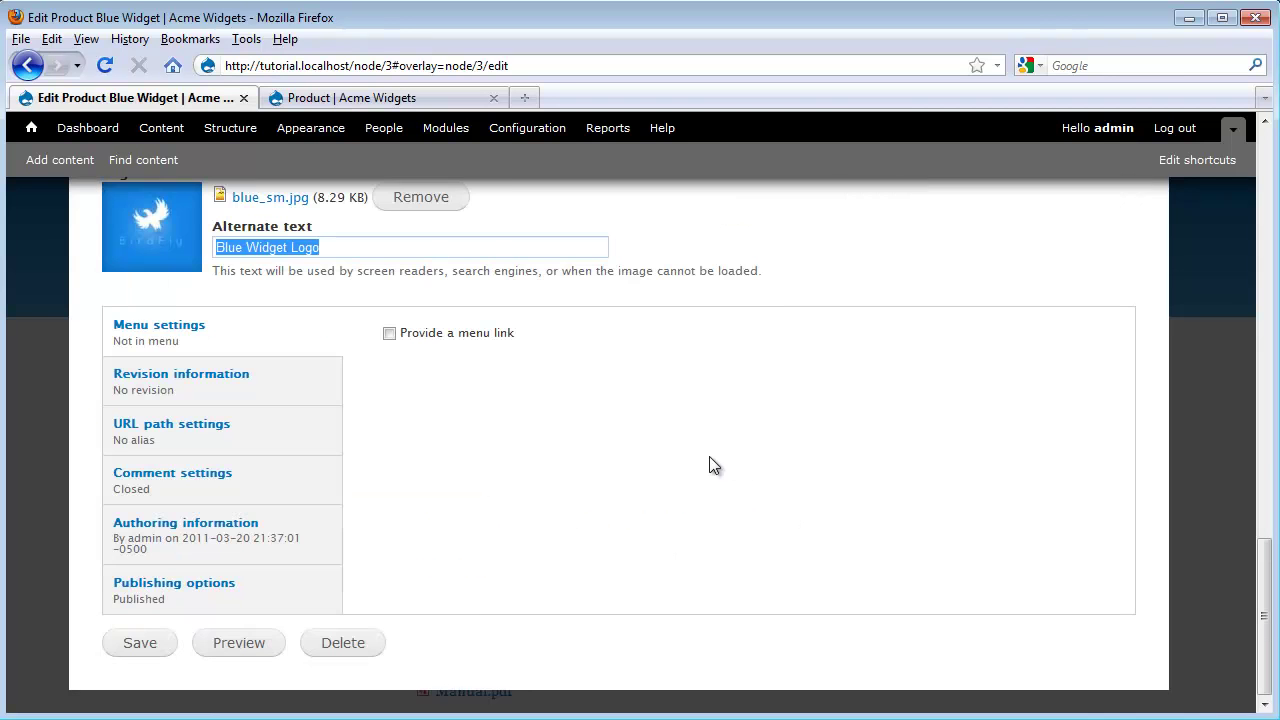
click(128, 646)
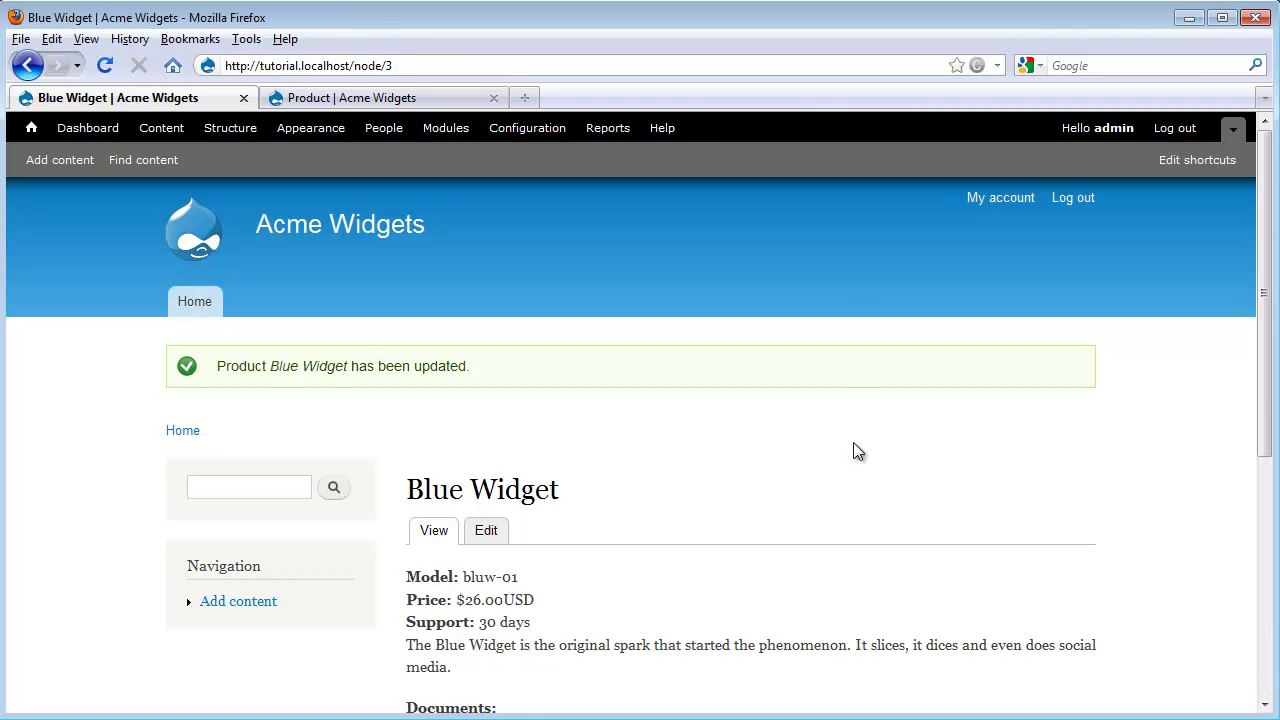
scroll(852, 451, down, 5)
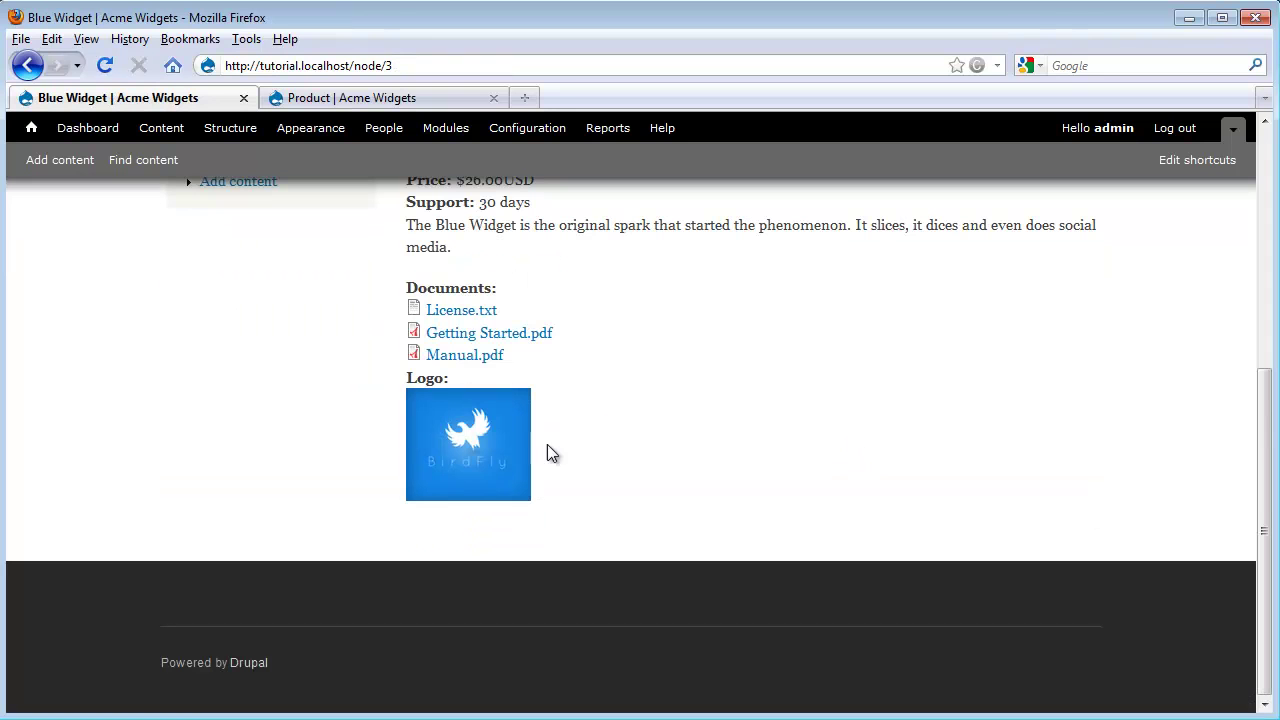
scroll(582, 454, up, 4)
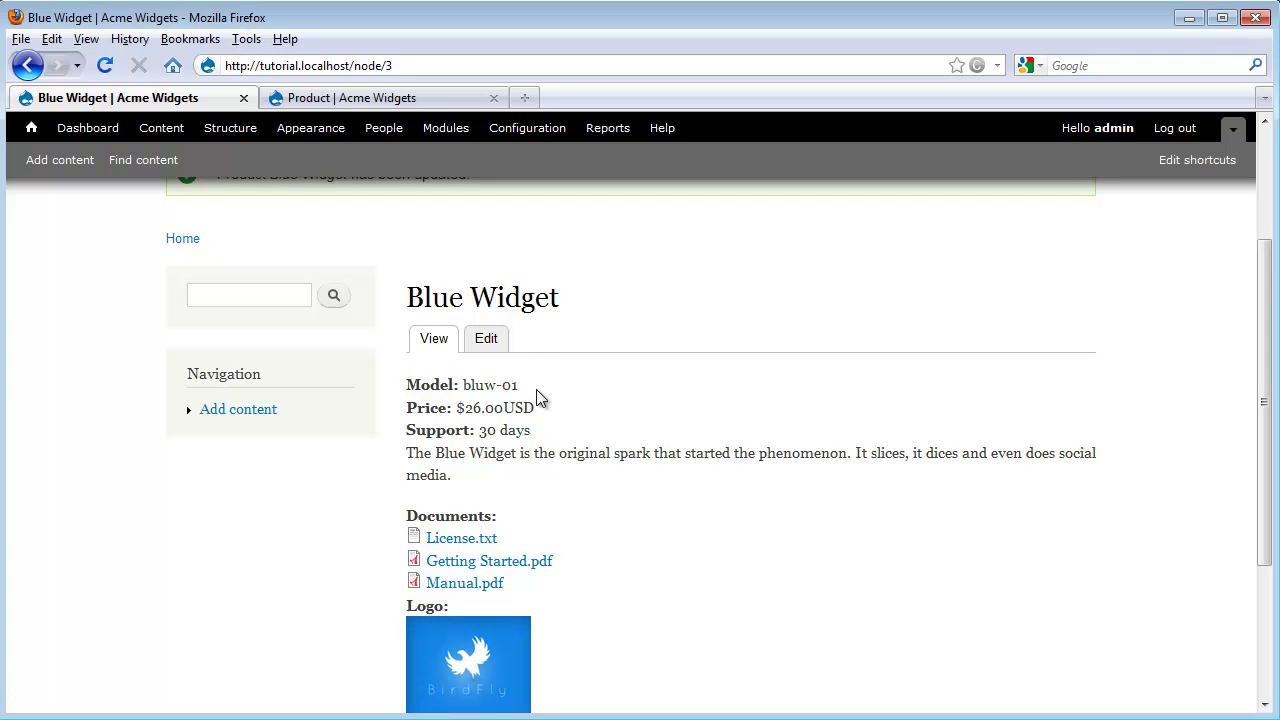
- Move Logo to the top of Product's display with a hidden label, save, and reload Blue Widget
click(405, 97)
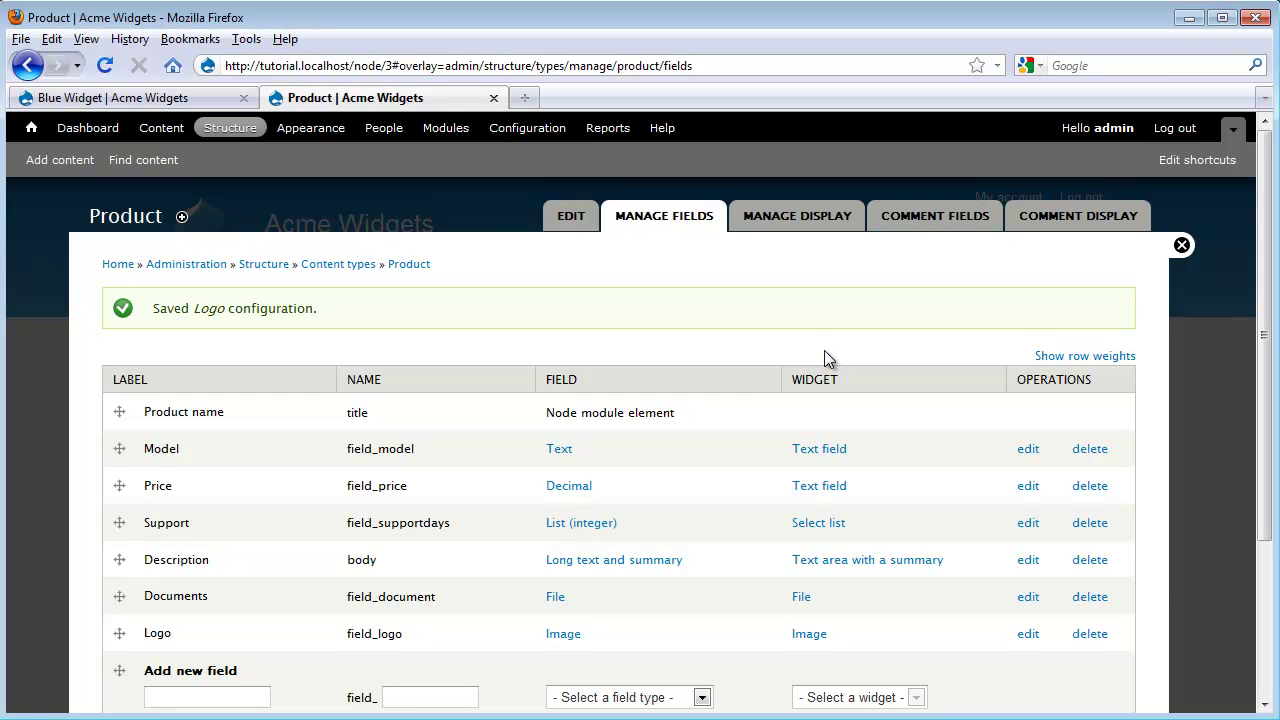
click(785, 220)
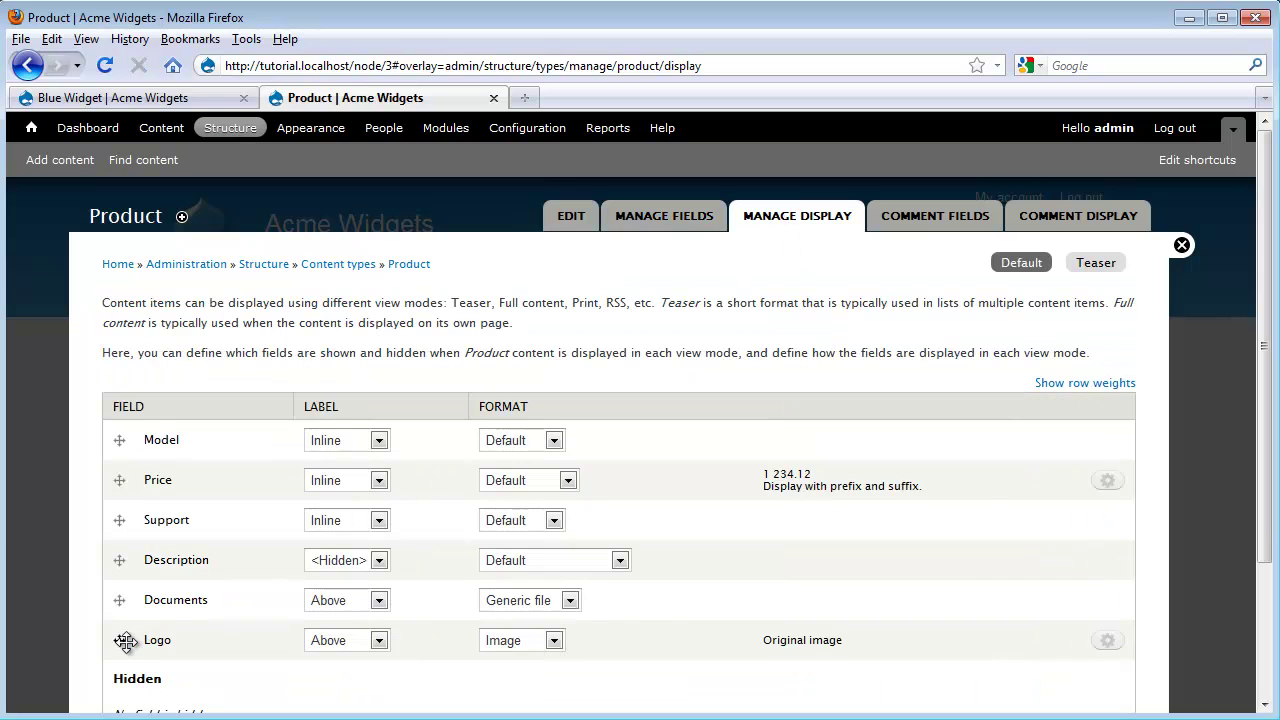
drag(119, 640, 124, 448)
click(379, 495)
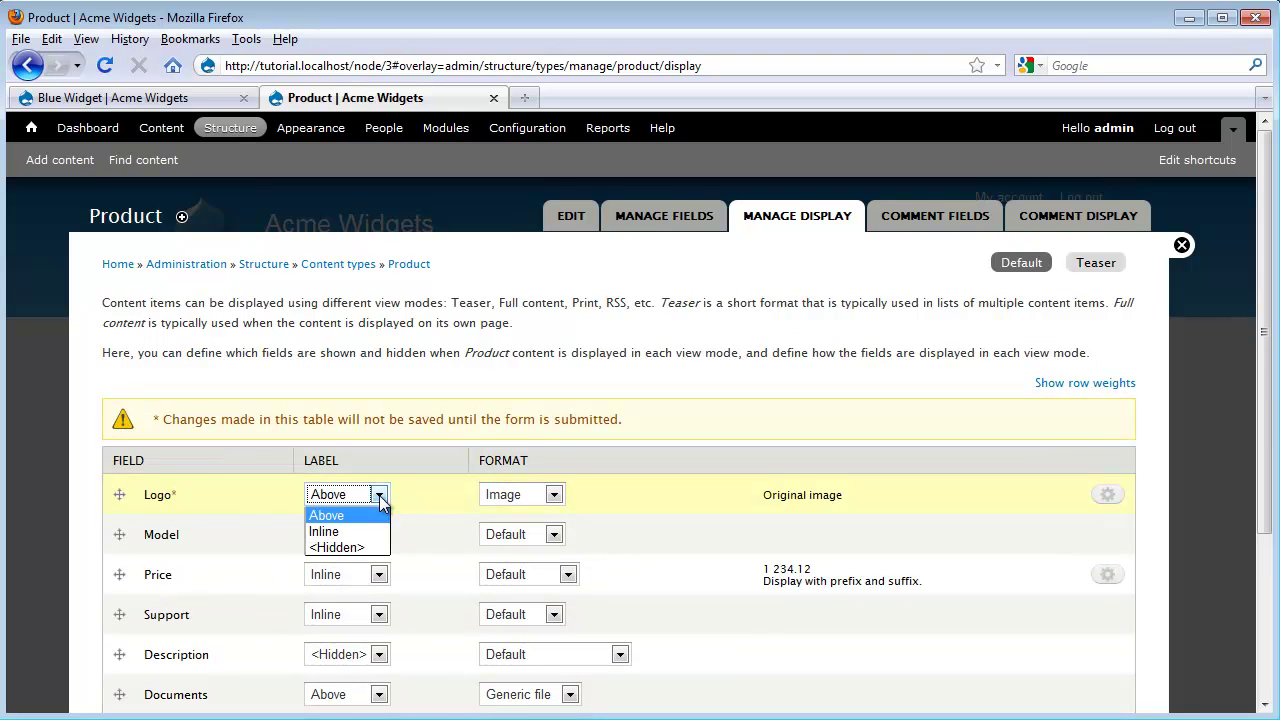
click(340, 546)
scroll(431, 524, down, 3)
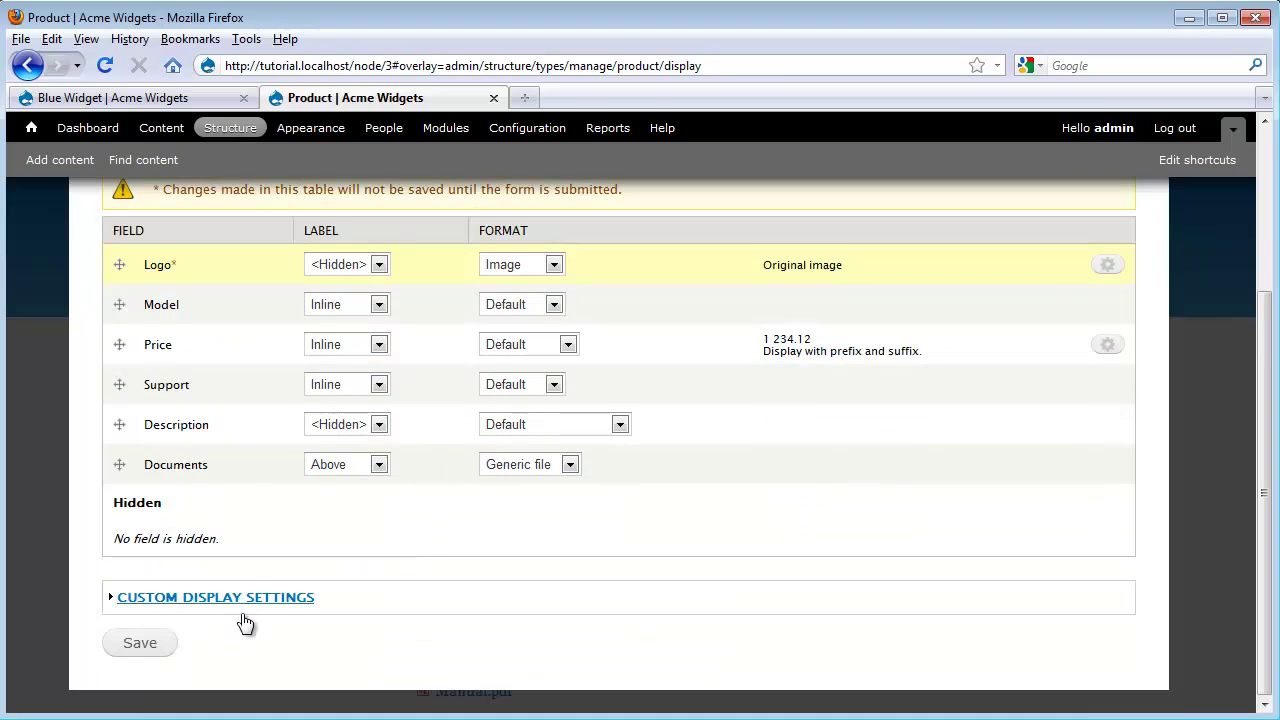
click(135, 643)
click(115, 97)
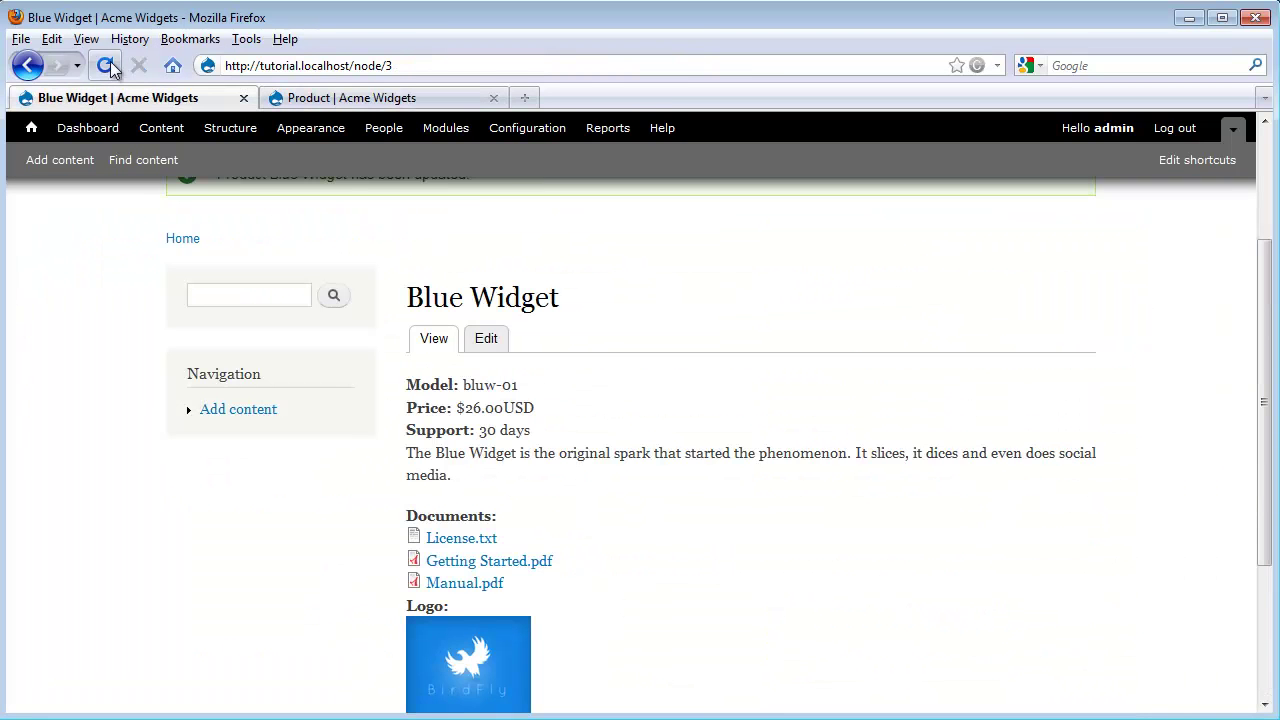
click(106, 66)
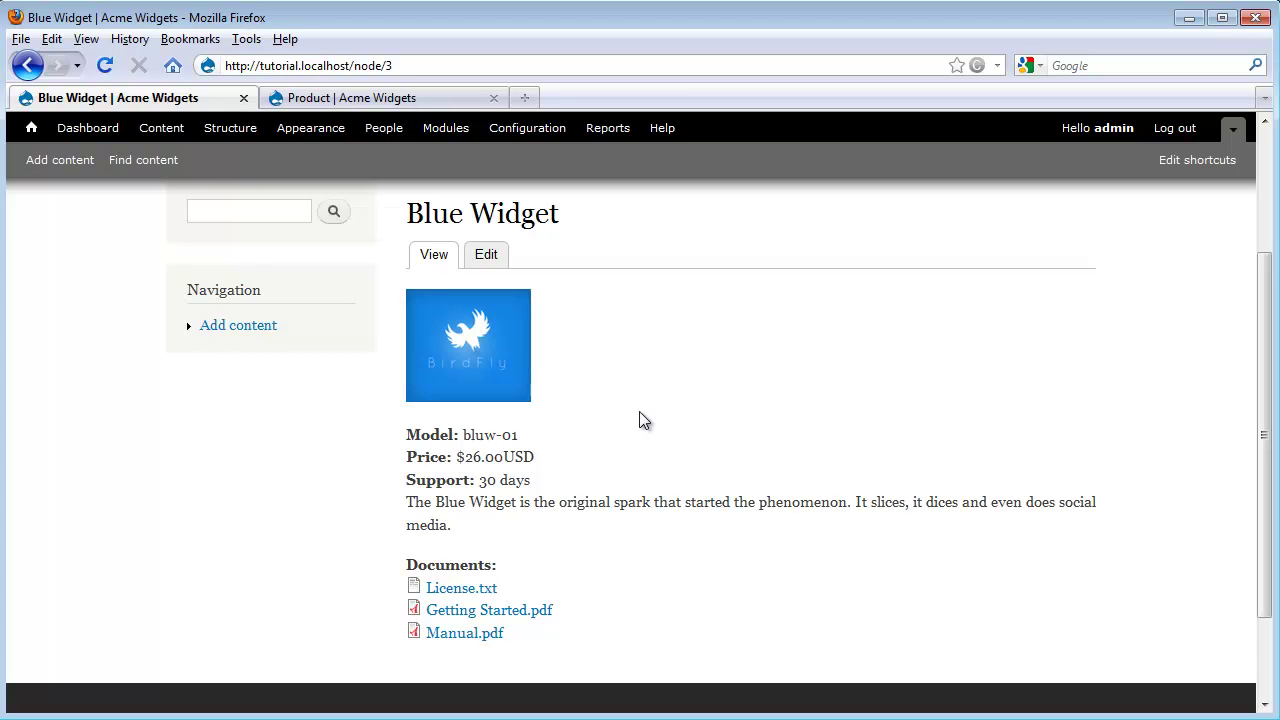
- Add an Image field labelled 'Screenshot' with machine name 'screenshot' to Product
click(395, 98)
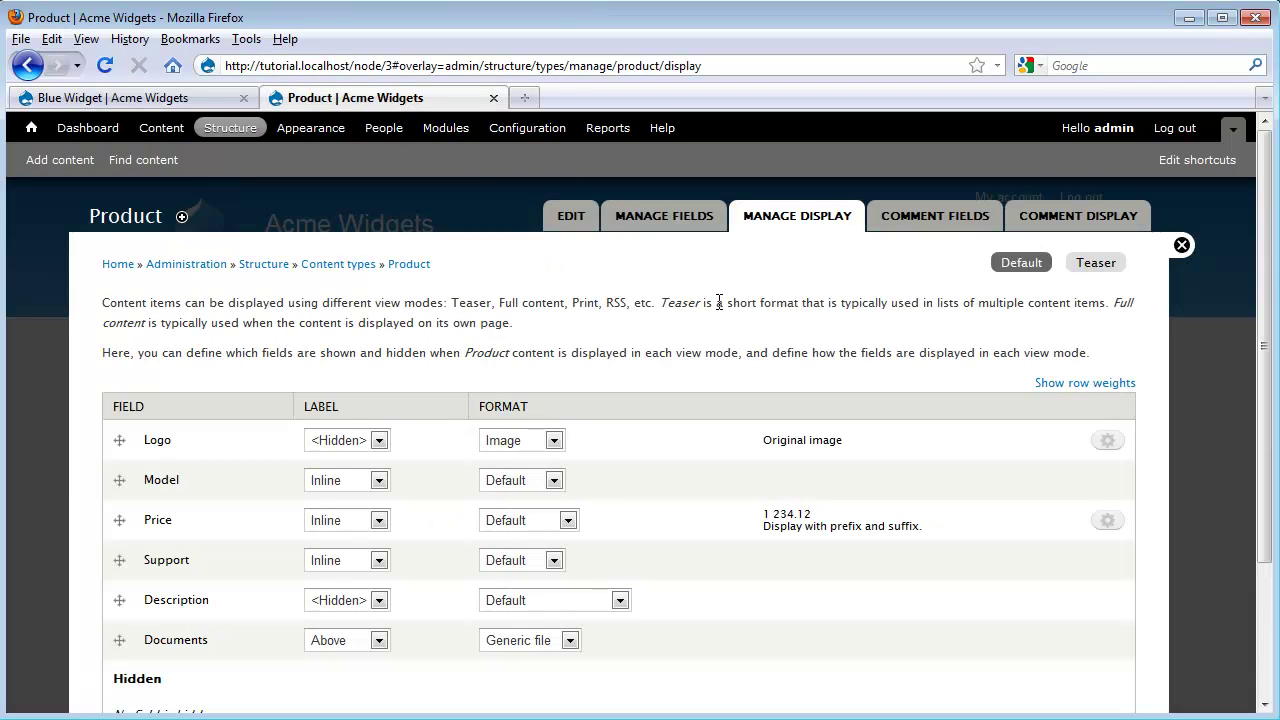
click(657, 217)
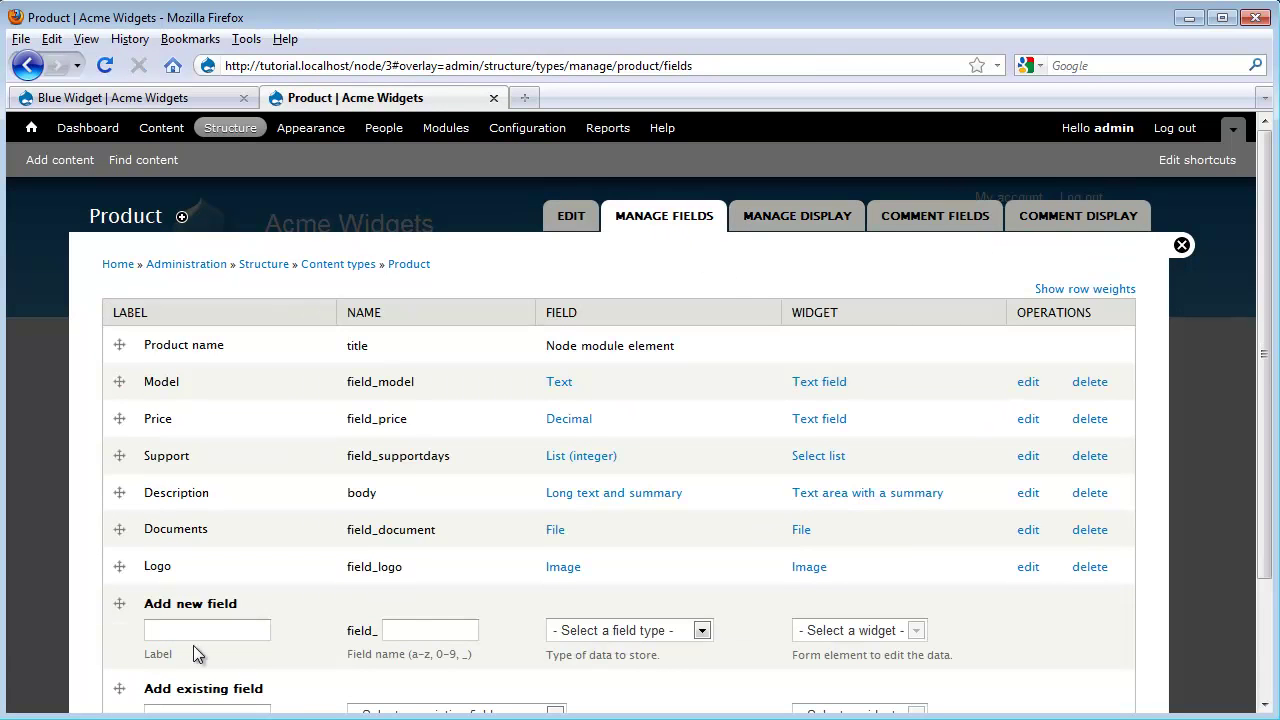
click(212, 630)
text(Screenshot)
key(Tab)
text(screenshot)
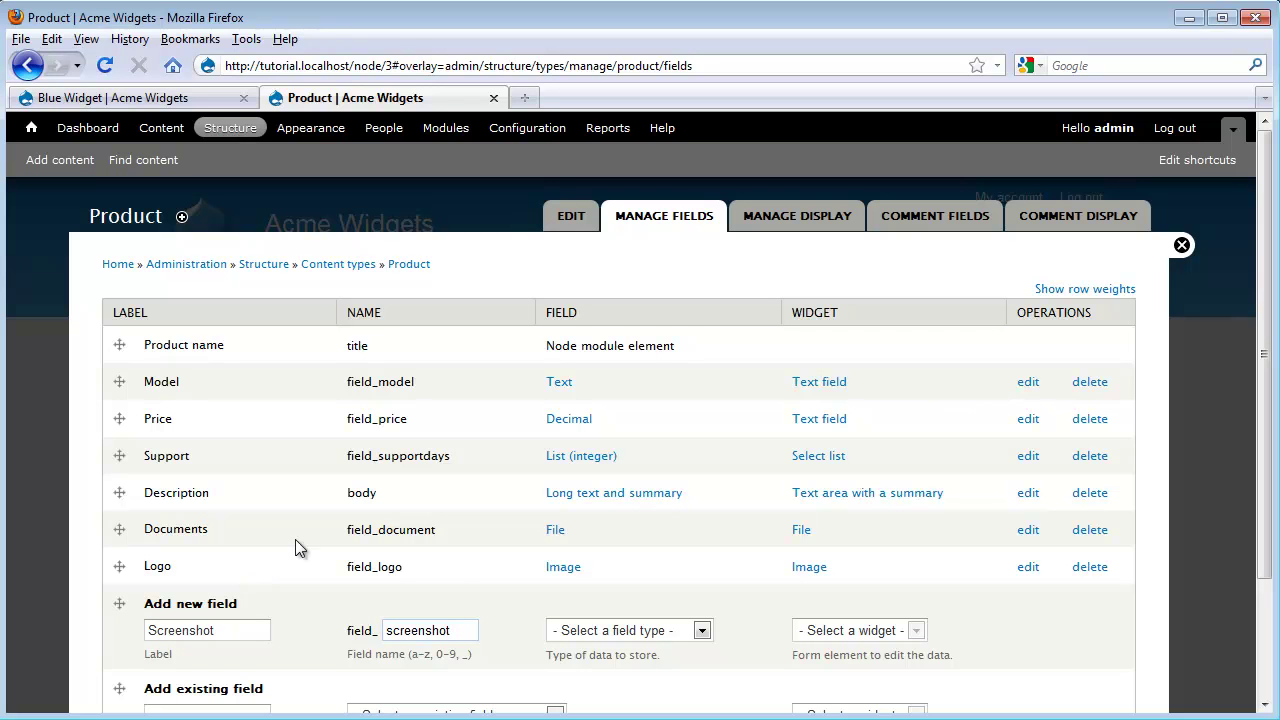
scroll(716, 630, down, 3)
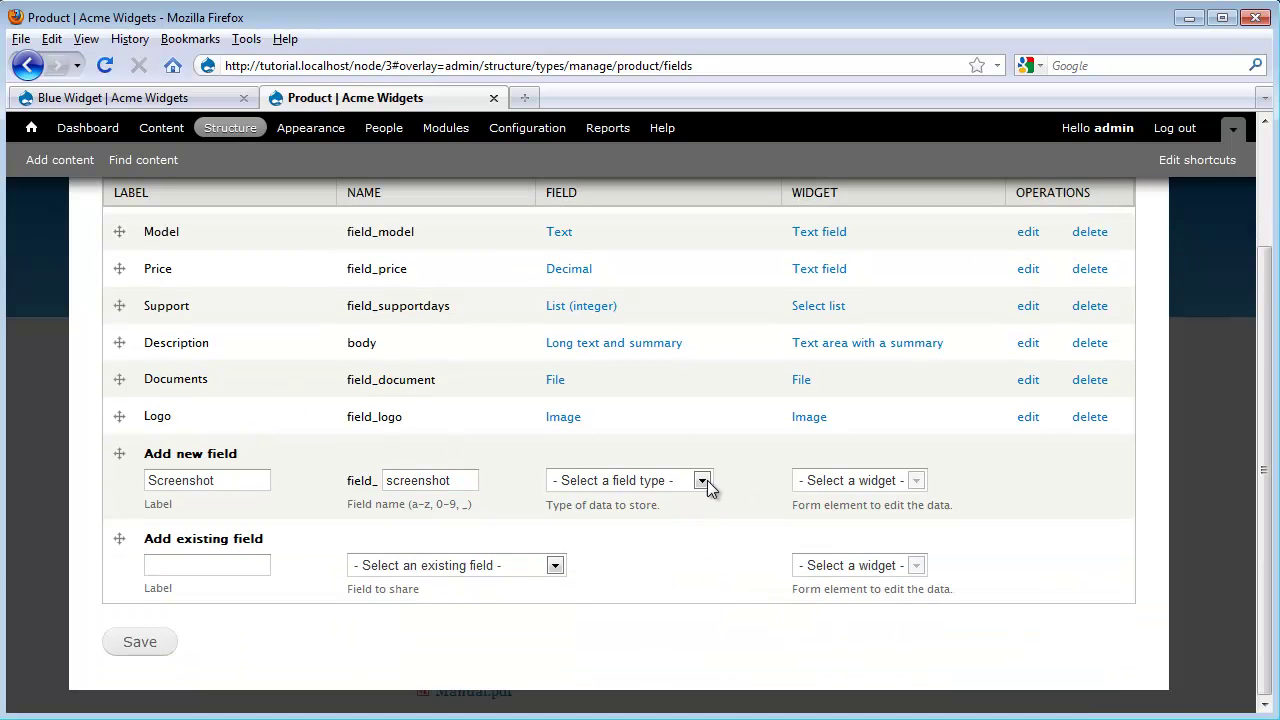
click(702, 480)
click(609, 585)
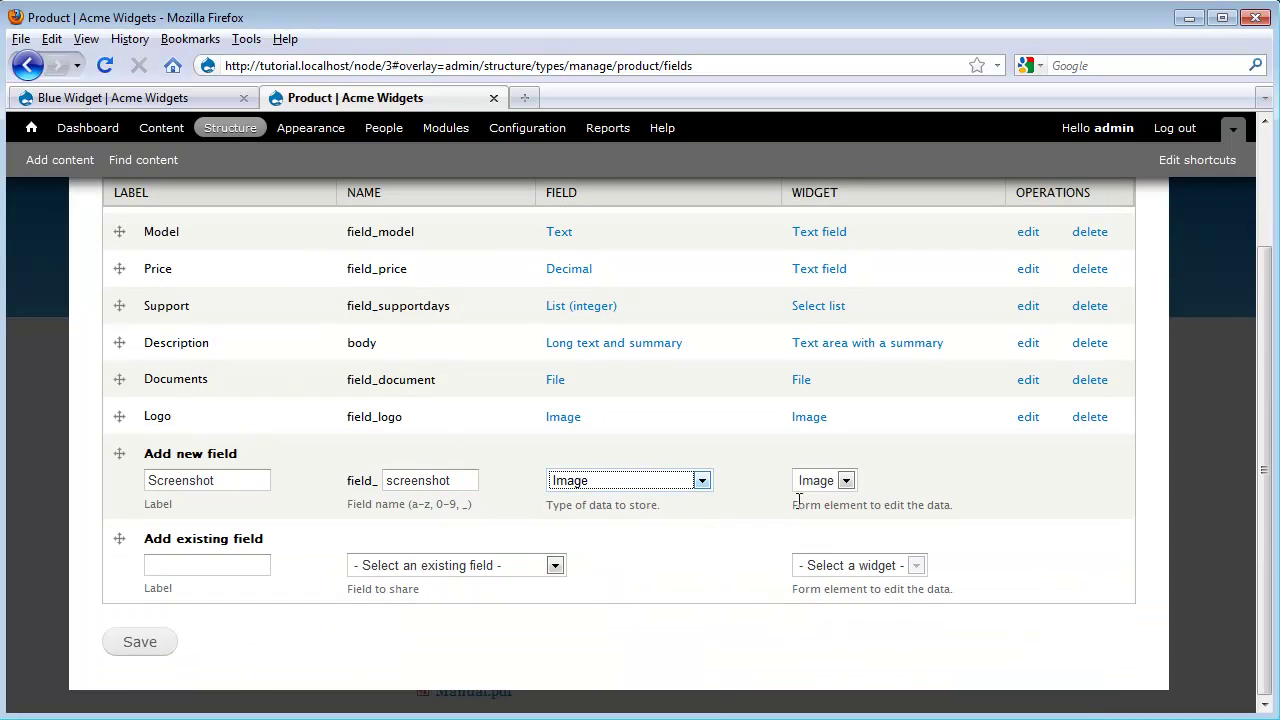
click(140, 641)
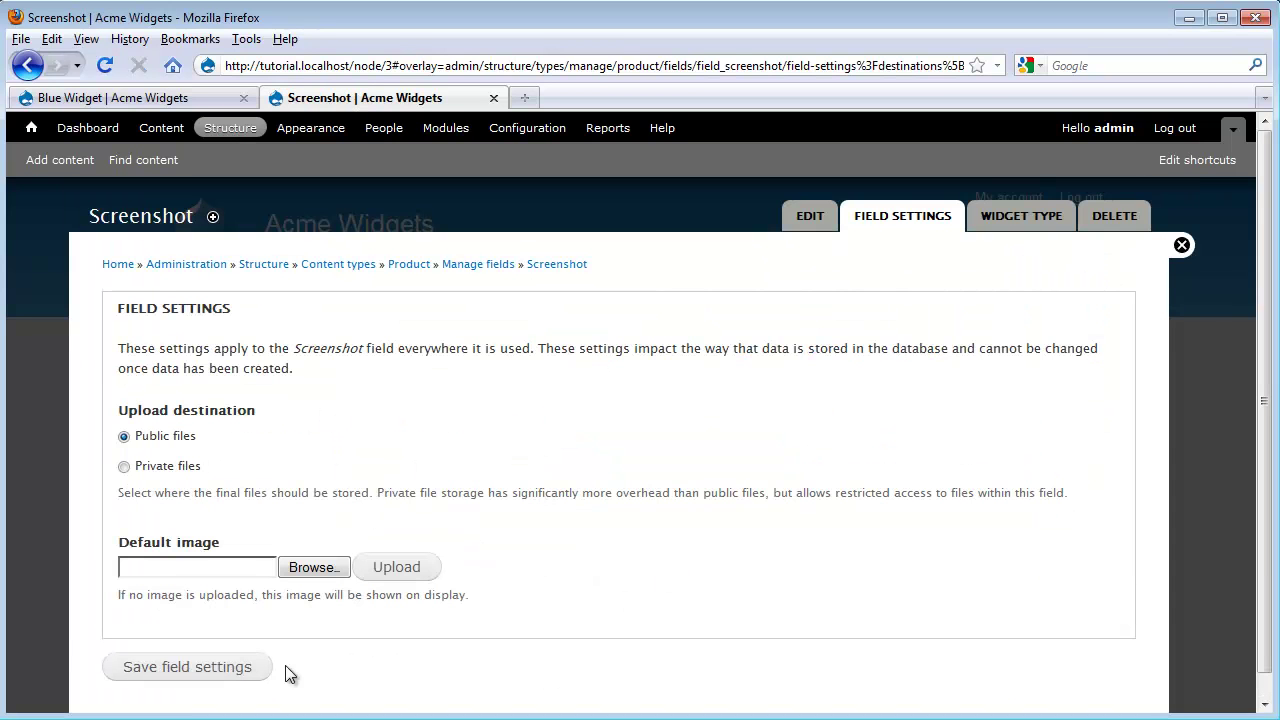
- Accept the storage settings and set the file directory to product/[current-page:arg:1]/screenshot
click(212, 668)
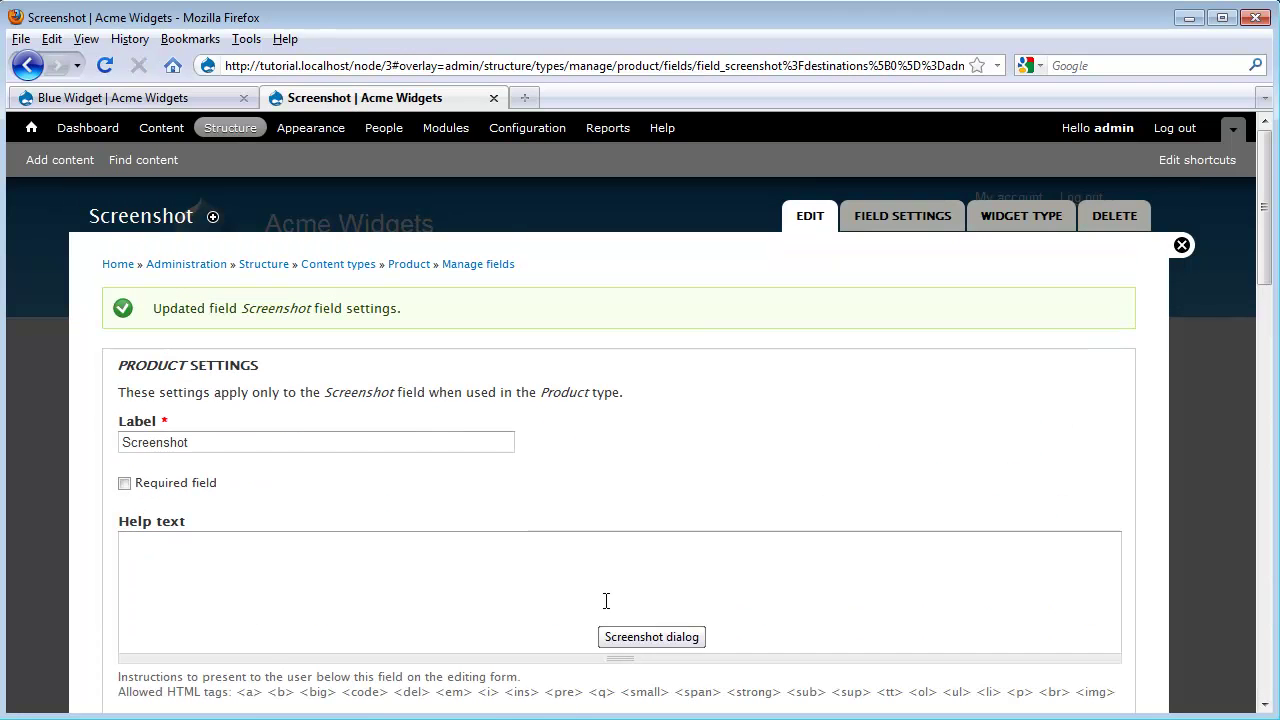
scroll(291, 476, down, 6)
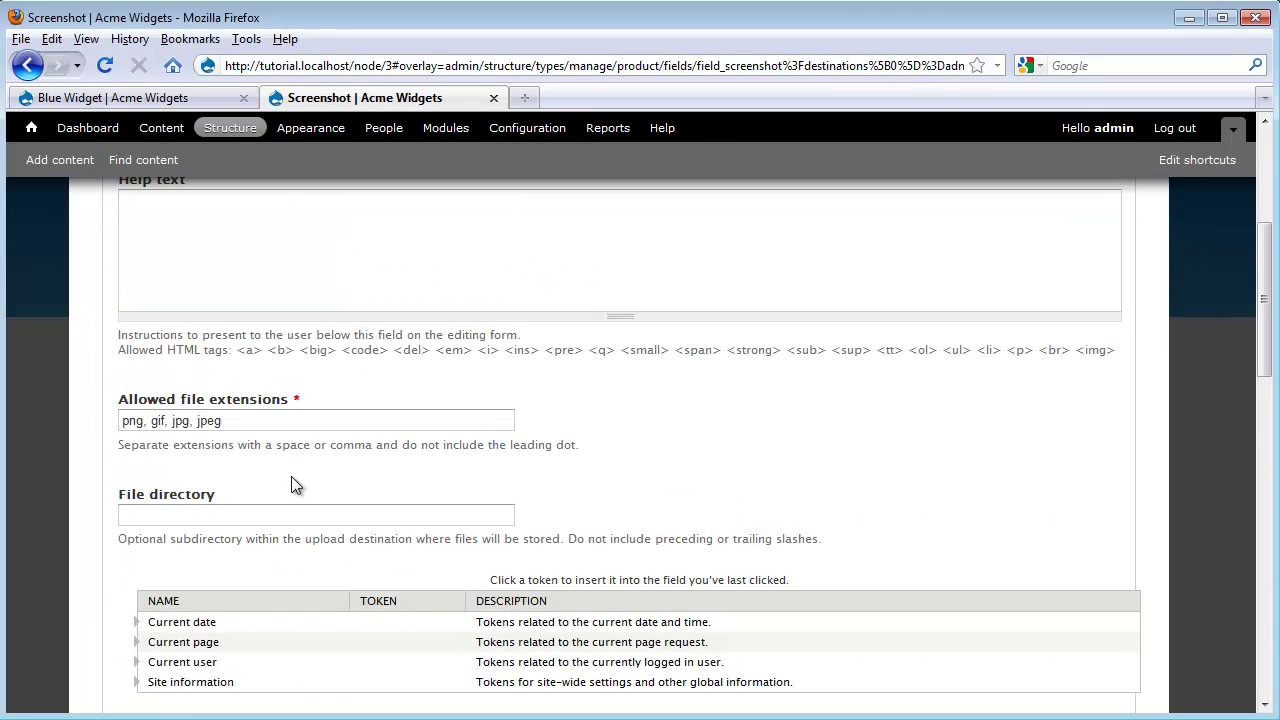
scroll(291, 476, down, 4)
click(174, 286)
text(pro)
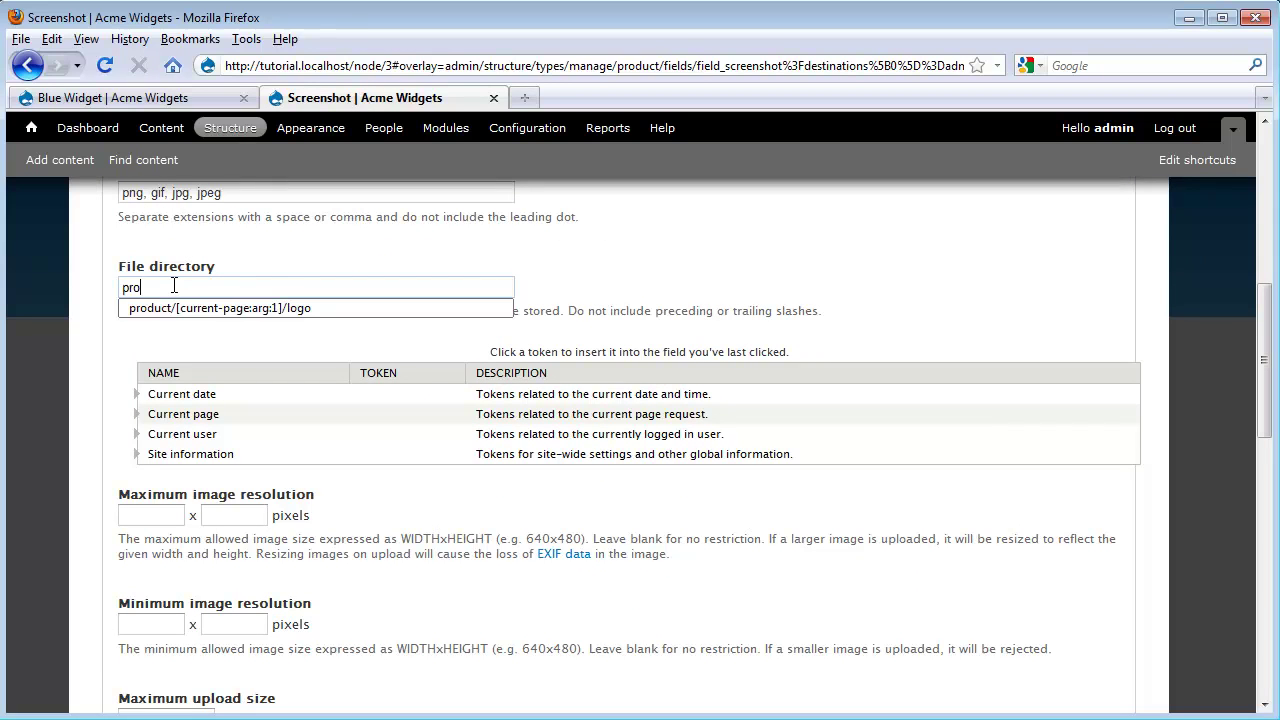
key(Down)
key(Tab)
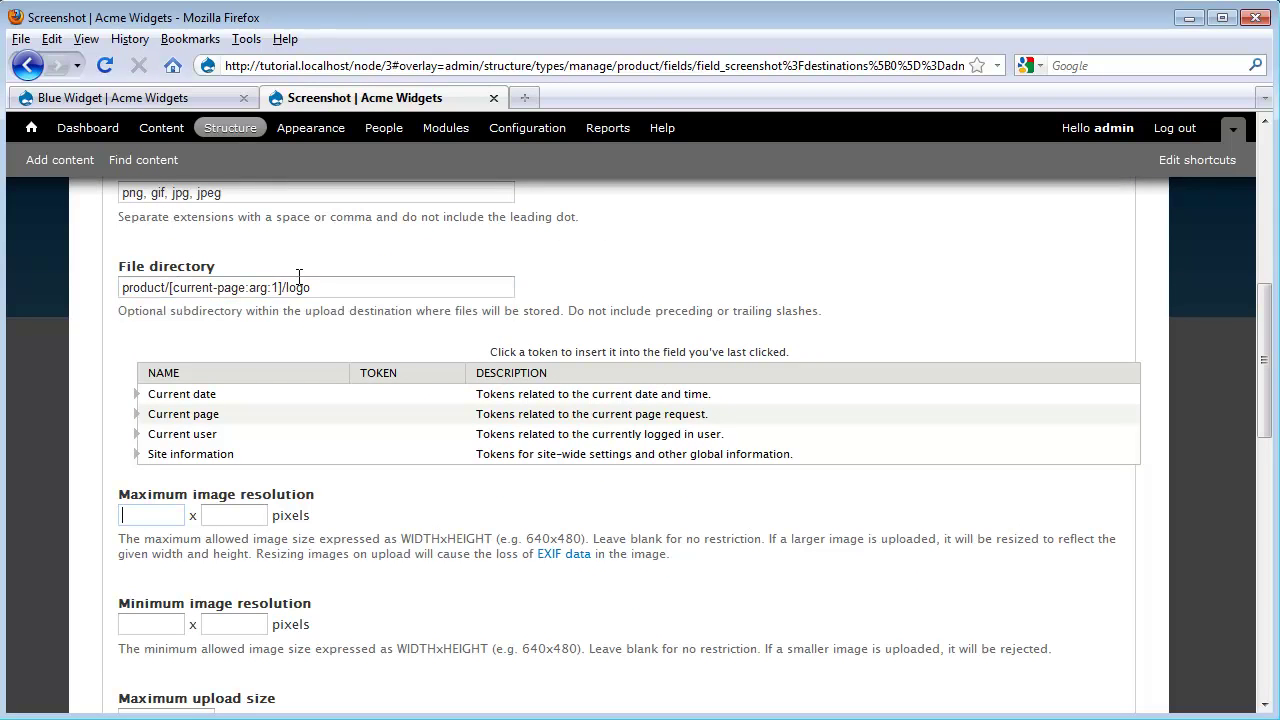
drag(311, 287, 287, 288)
text(screenshot)
- Set an 8 MB maximum upload size, enable the Alt field, and save the Screenshot settings
scroll(464, 328, down, 4)
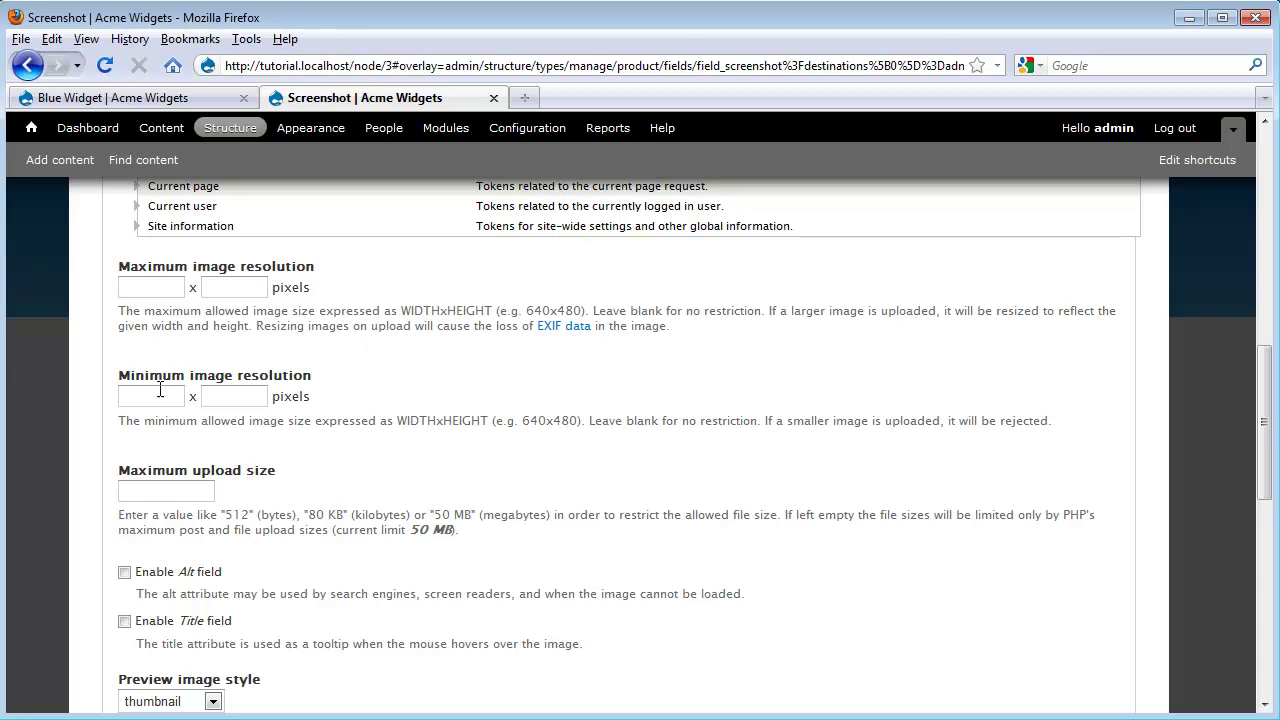
click(176, 490)
text(8 MB)
scroll(373, 496, down, 4)
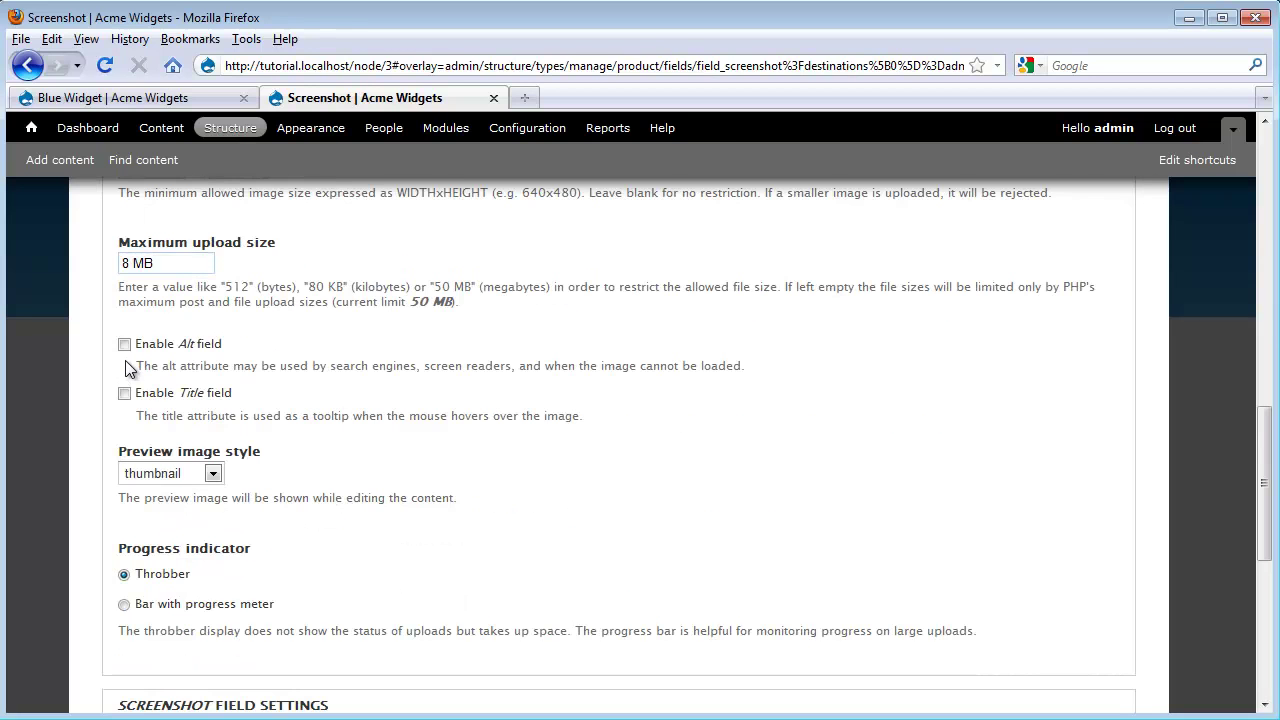
click(125, 345)
scroll(428, 372, down, 8)
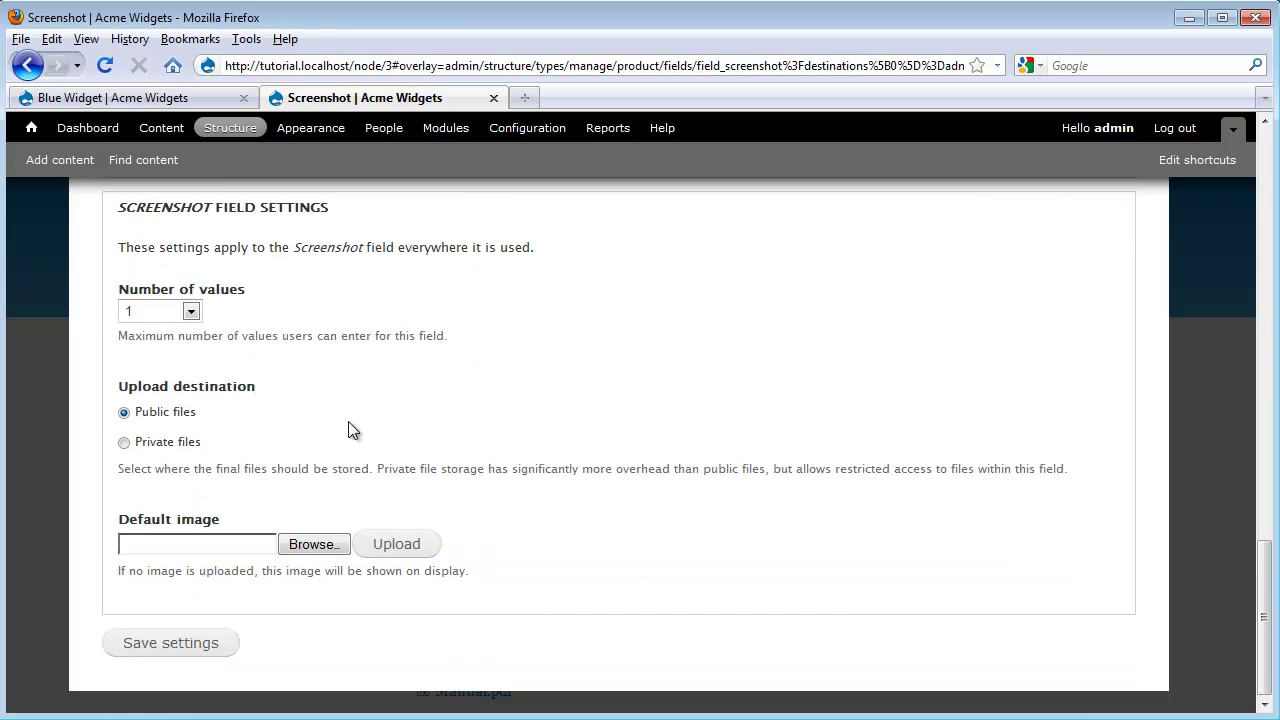
click(170, 643)
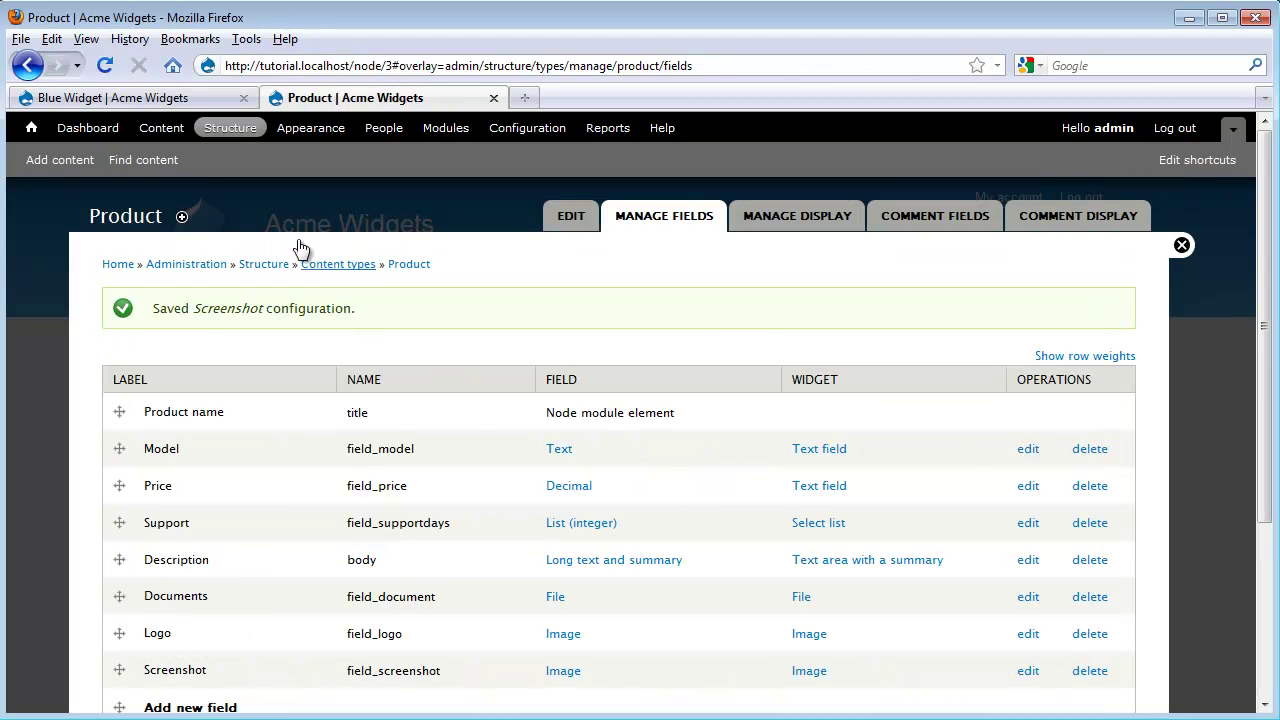
- Edit Blue Widget and upload _files/screenshots/blue_screenshot.png to the Screenshot field
click(170, 99)
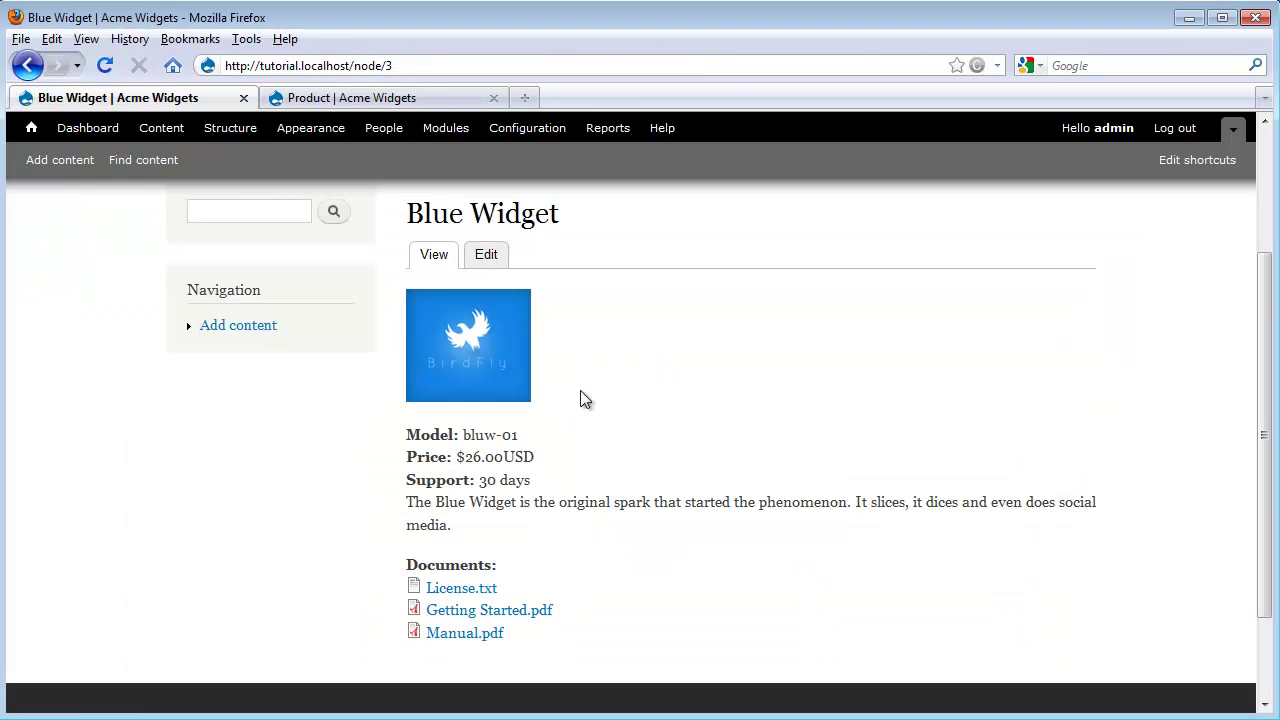
click(488, 258)
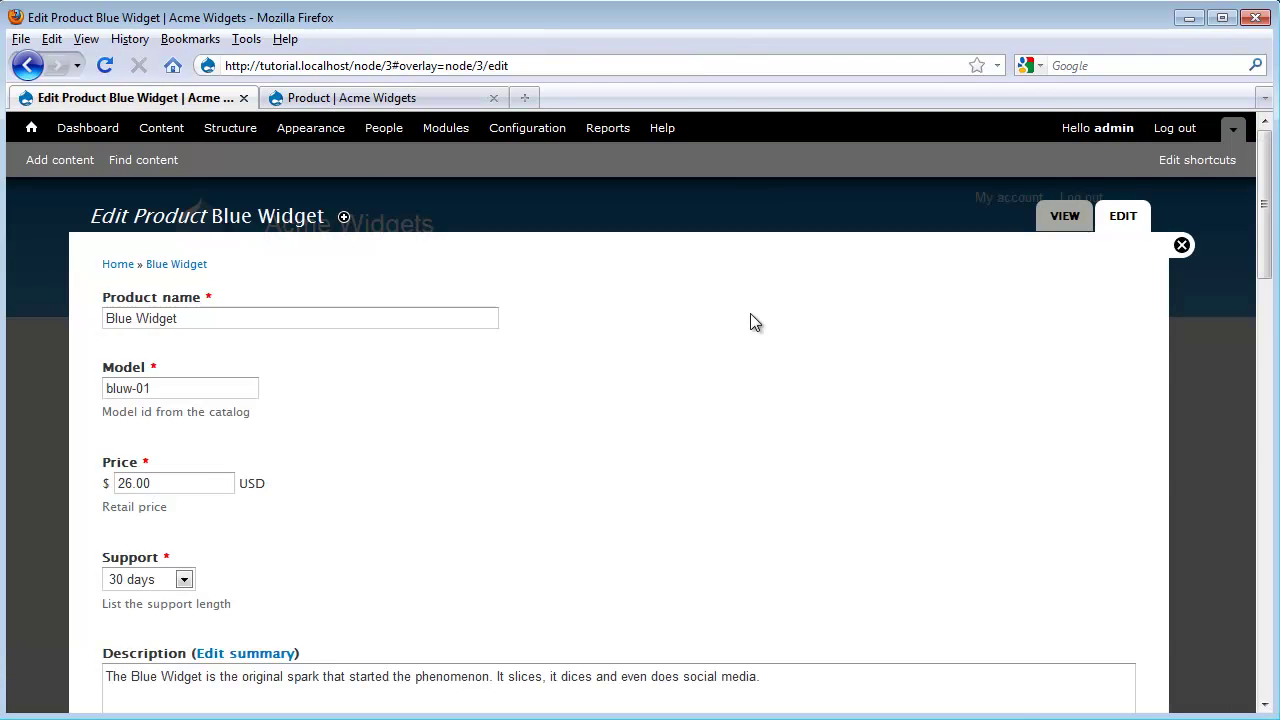
scroll(744, 326, down, 20)
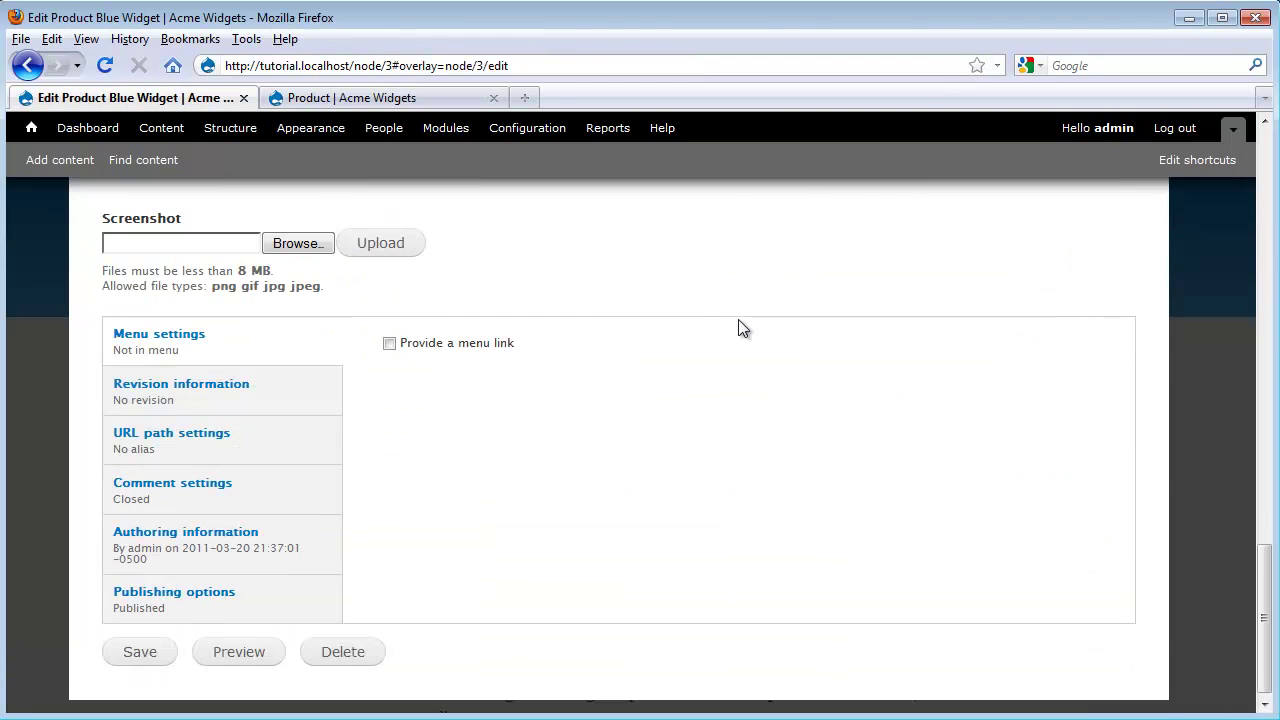
click(290, 254)
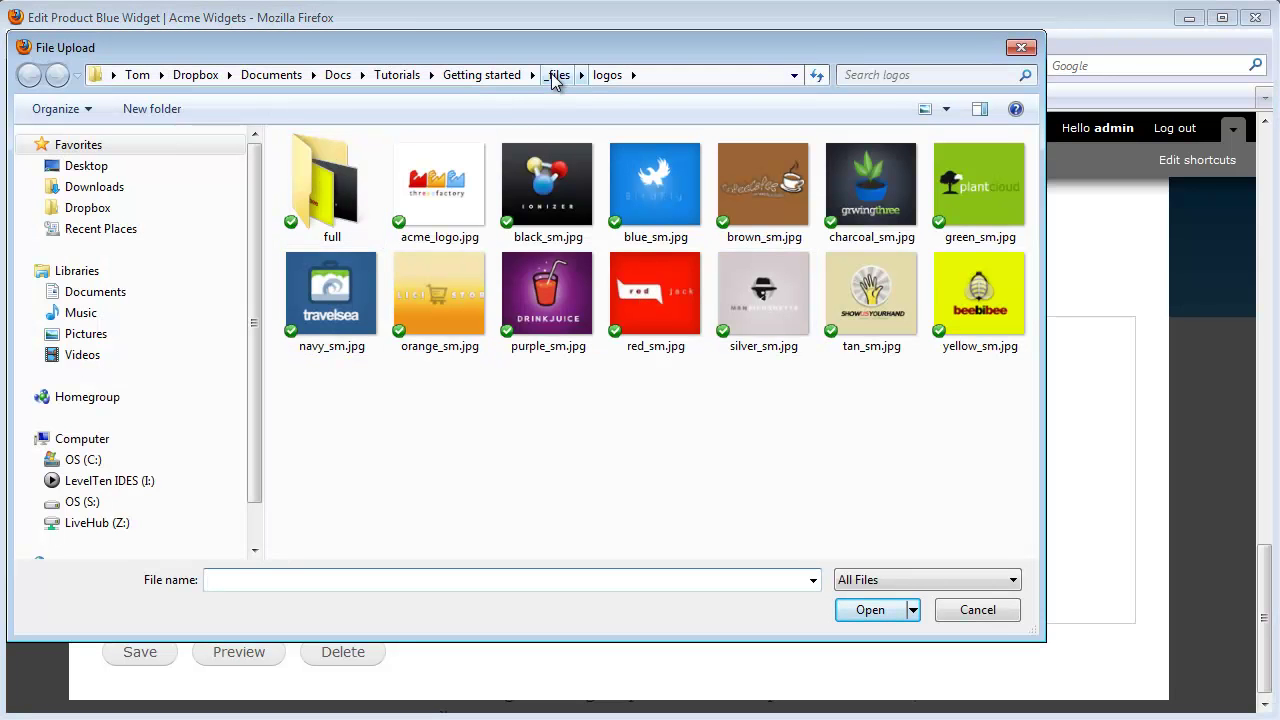
click(555, 78)
double_click(337, 214)
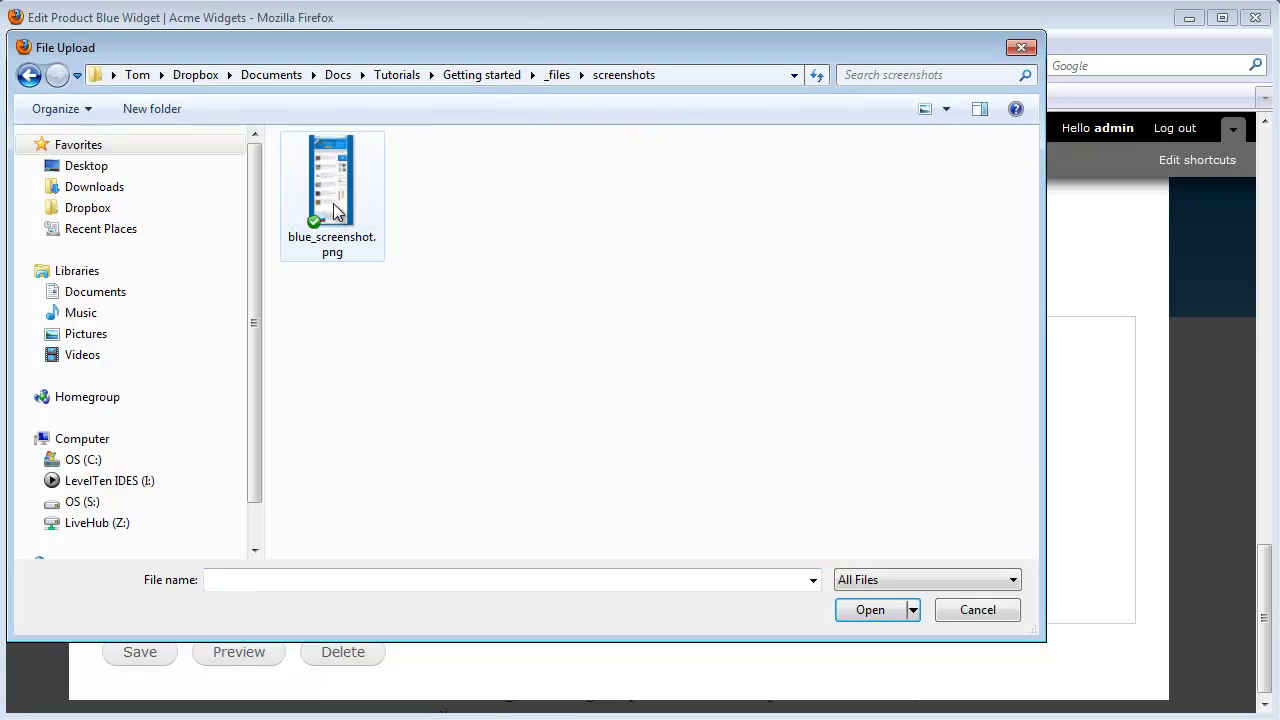
double_click(333, 203)
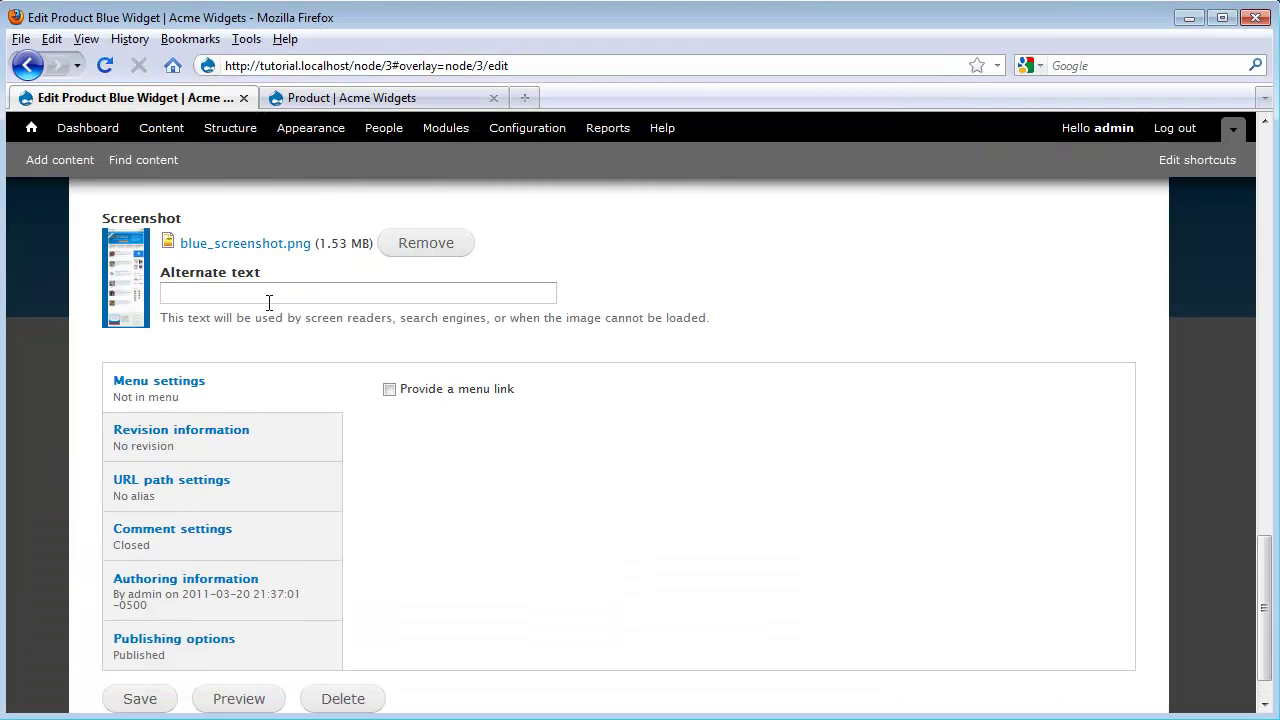
- Give the screenshot alt text 'Blue Widget Screenshot' and save the product
click(270, 295)
text(Blue Widget Screenshot)
scroll(824, 488, down, 1)
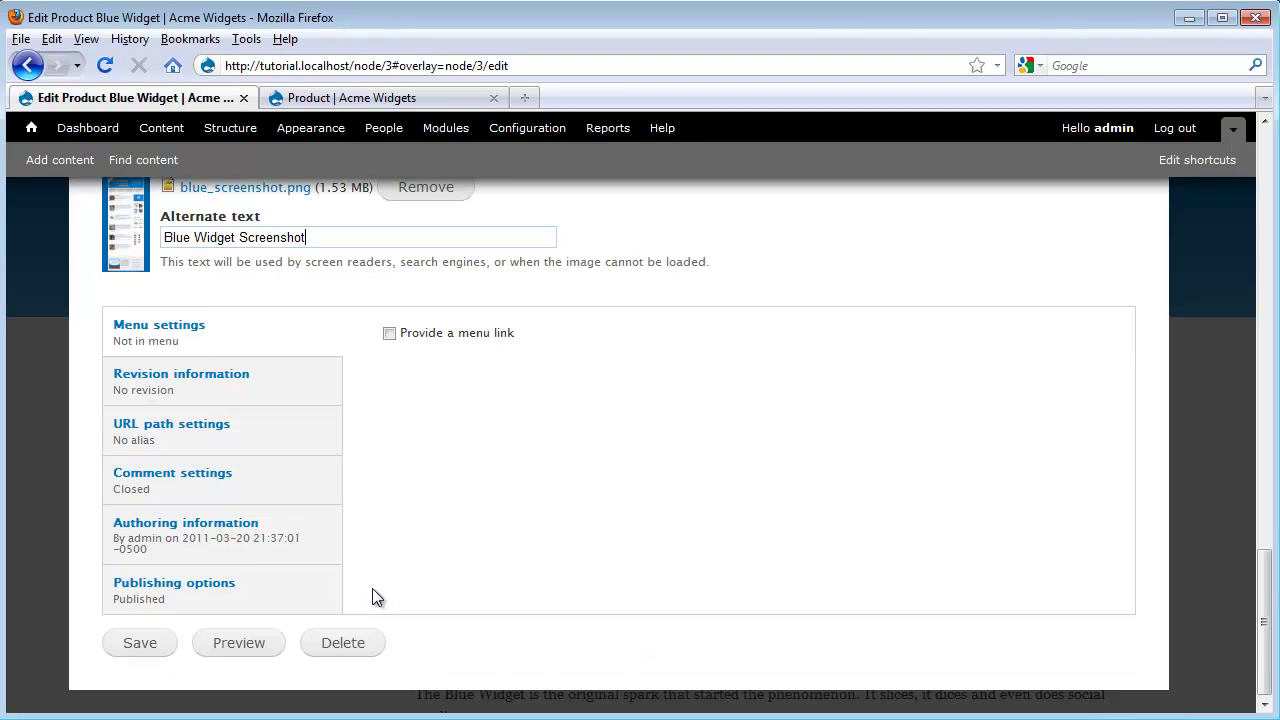
click(150, 646)
scroll(1045, 366, down, 20)
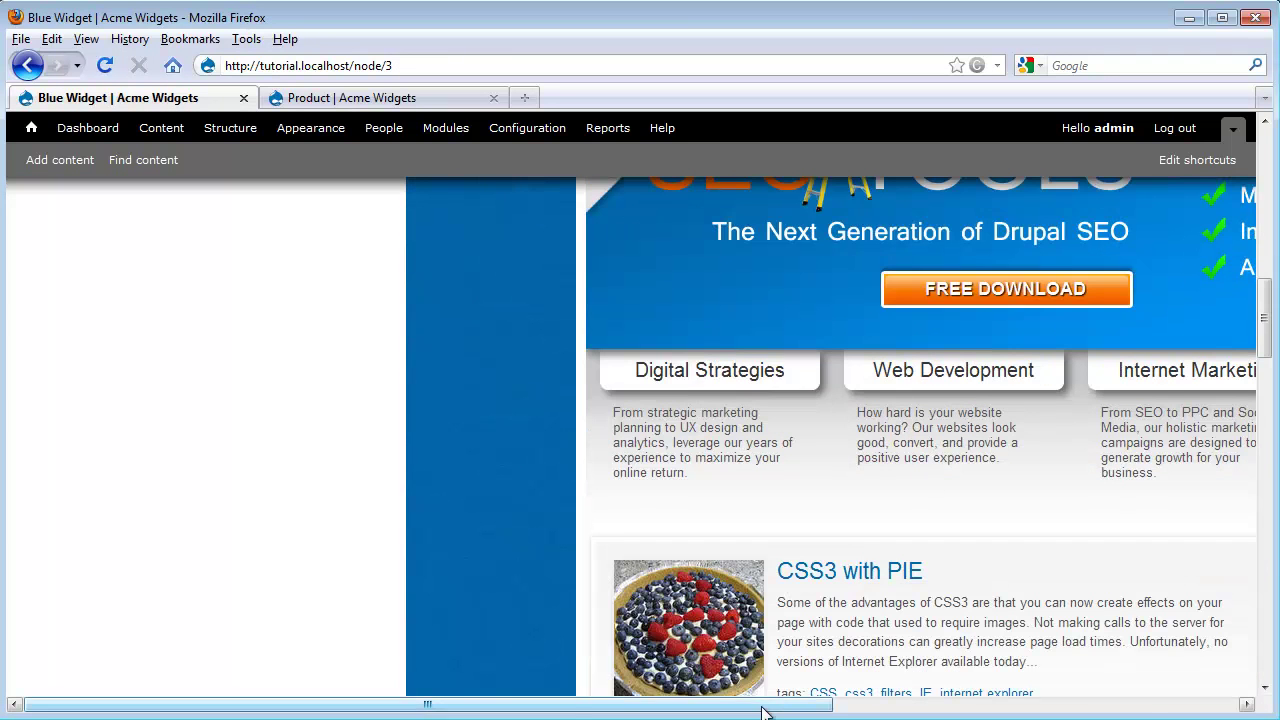
drag(766, 705, 1020, 680)
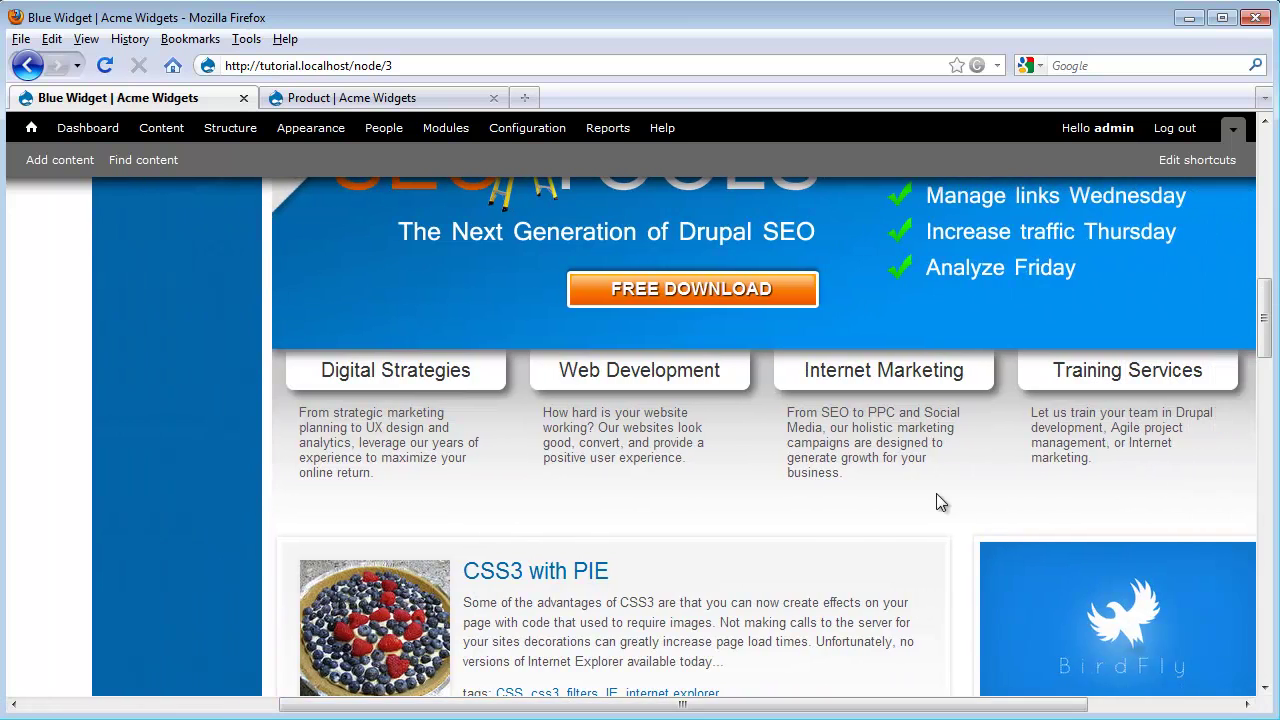
scroll(936, 493, up, 6)
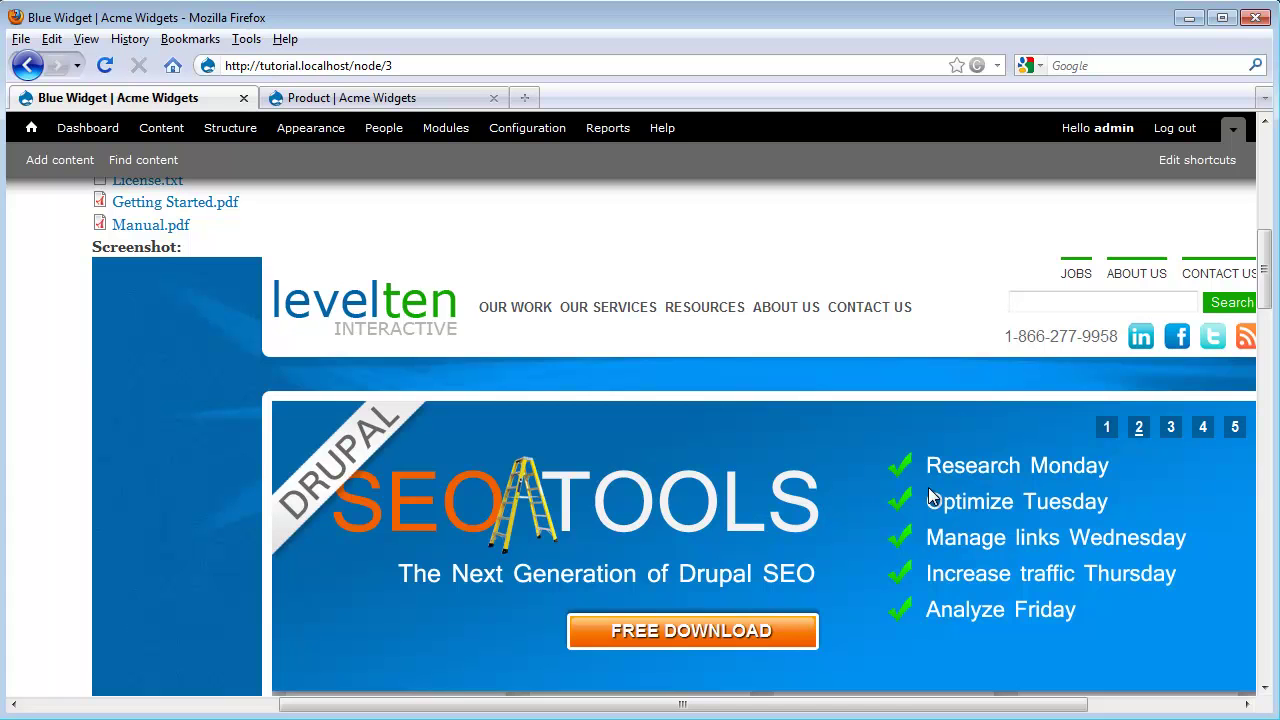
- In Product's Manage Display, give Screenshot the medium image style linked to File, and save
click(430, 99)
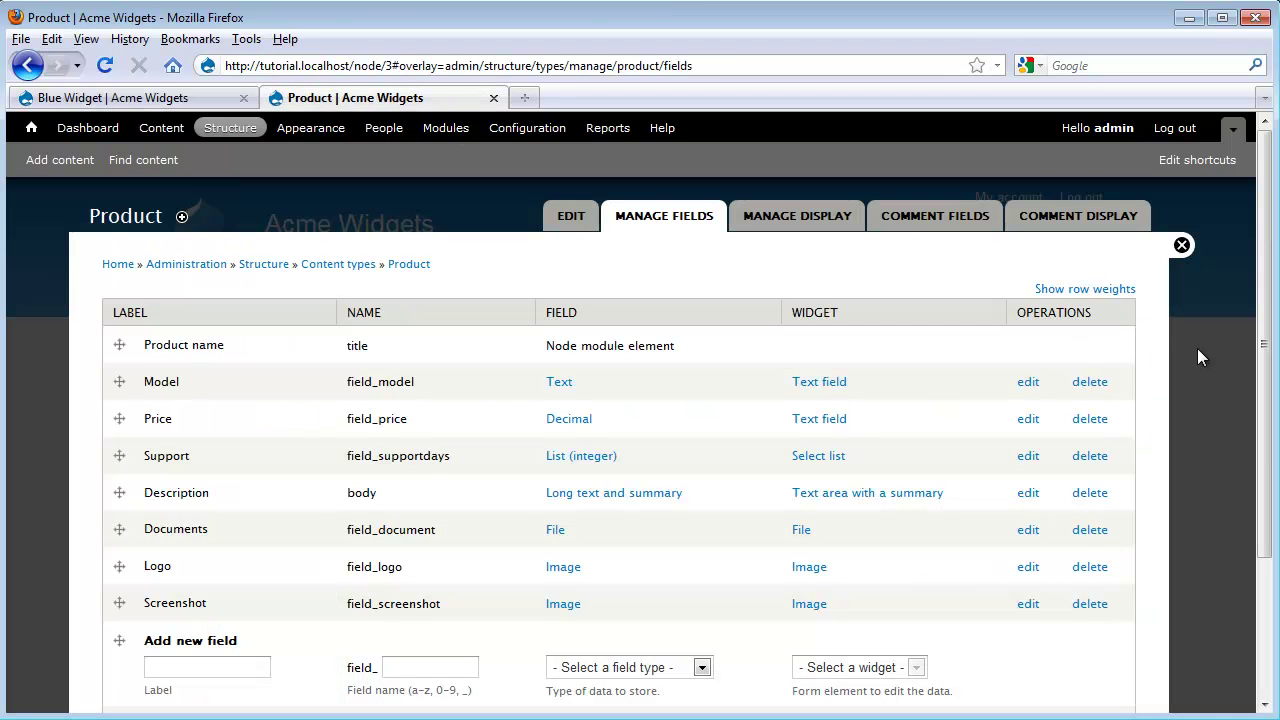
click(800, 224)
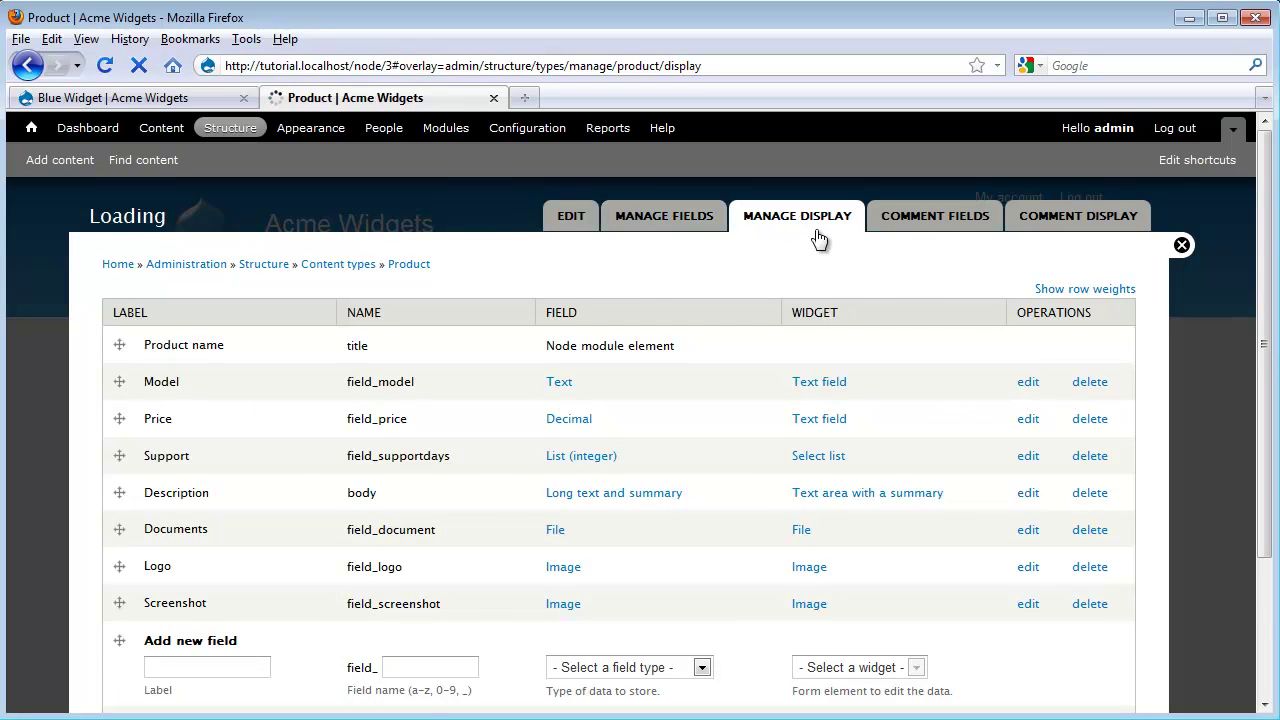
scroll(745, 354, down, 2)
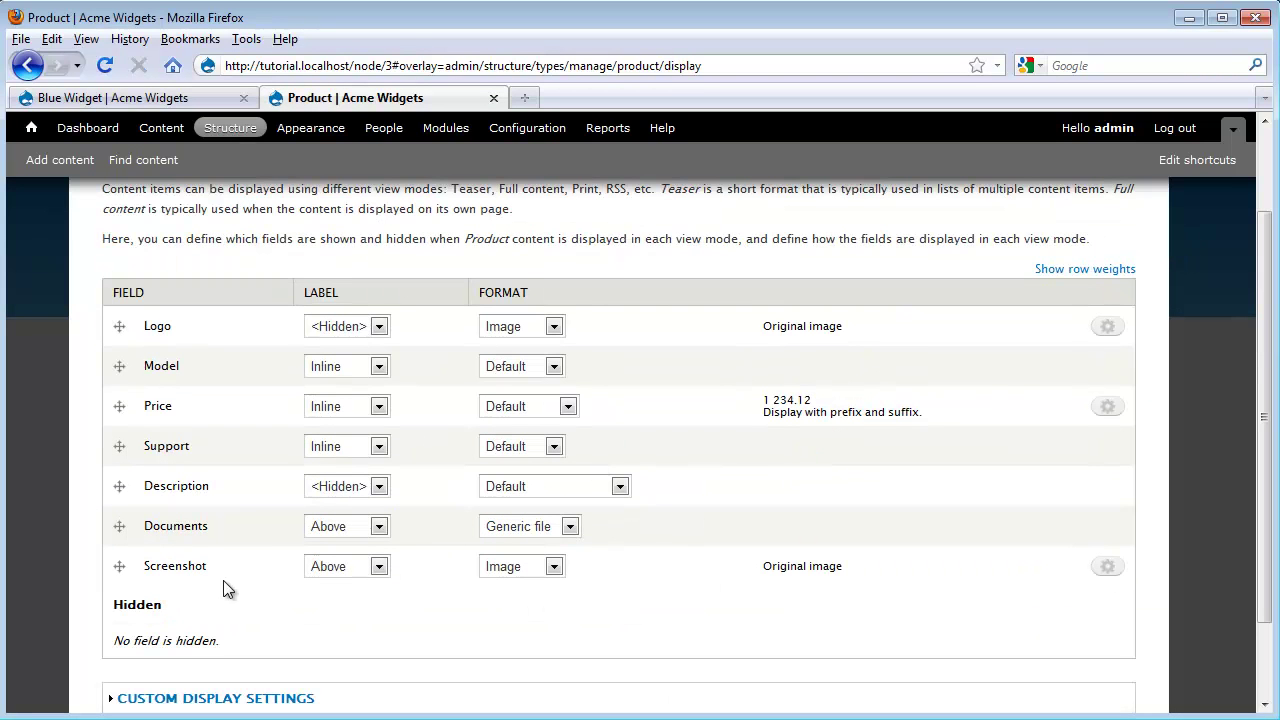
click(1107, 568)
scroll(960, 505, down, 4)
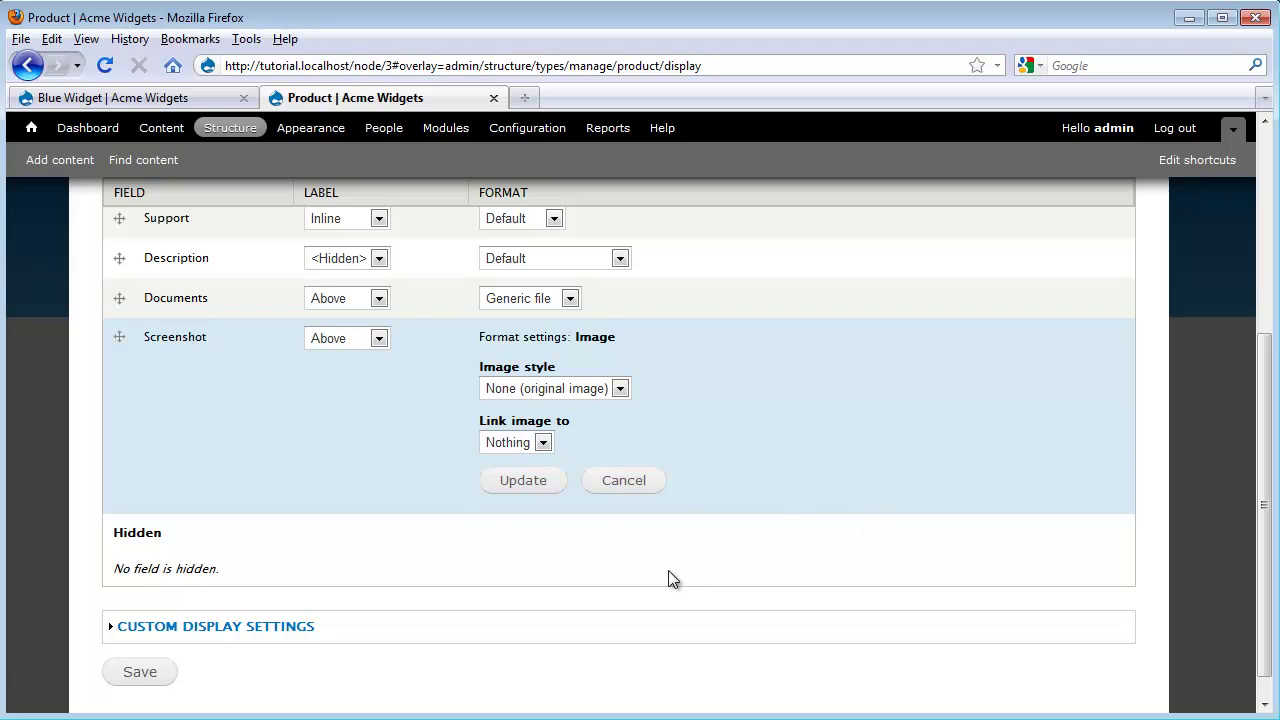
click(537, 390)
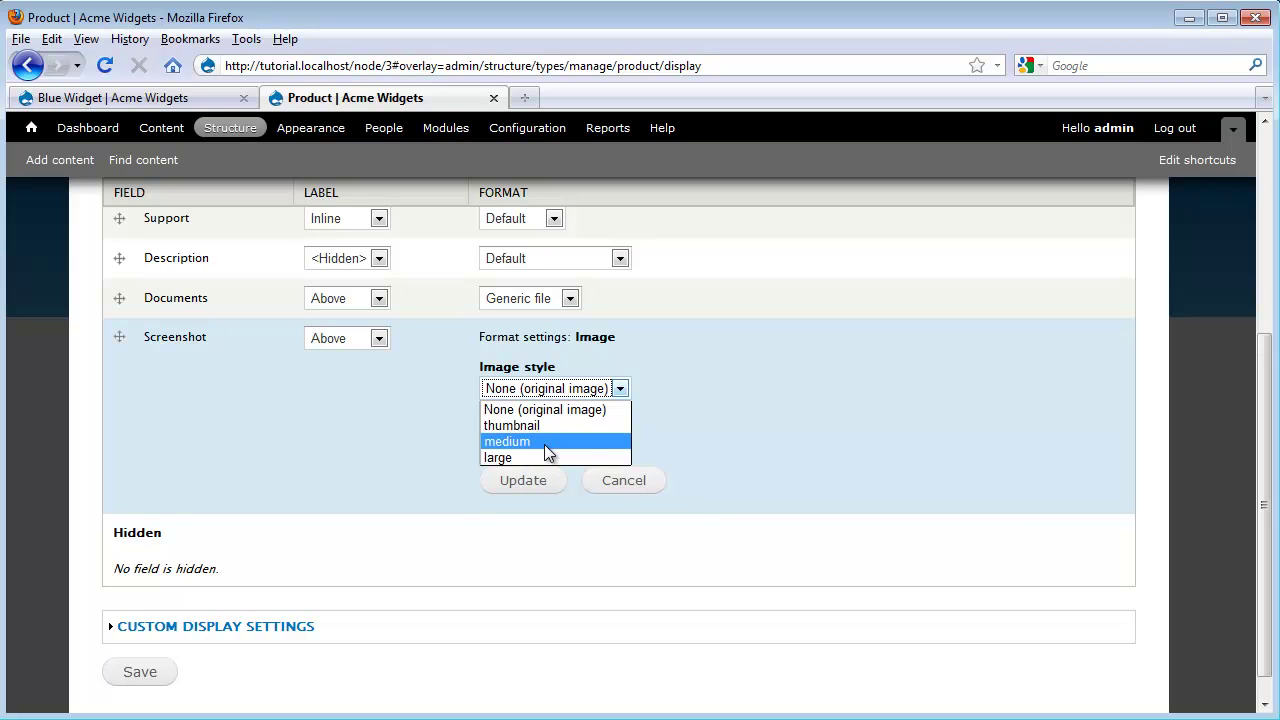
click(544, 443)
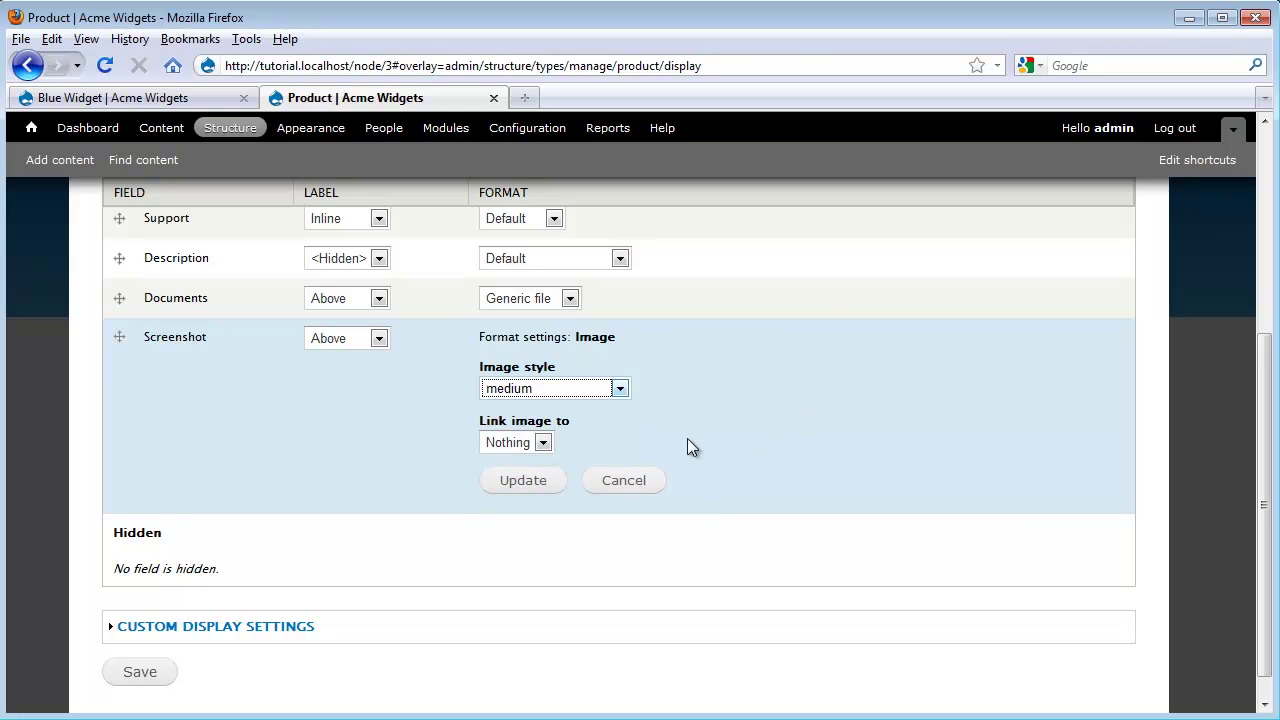
click(545, 445)
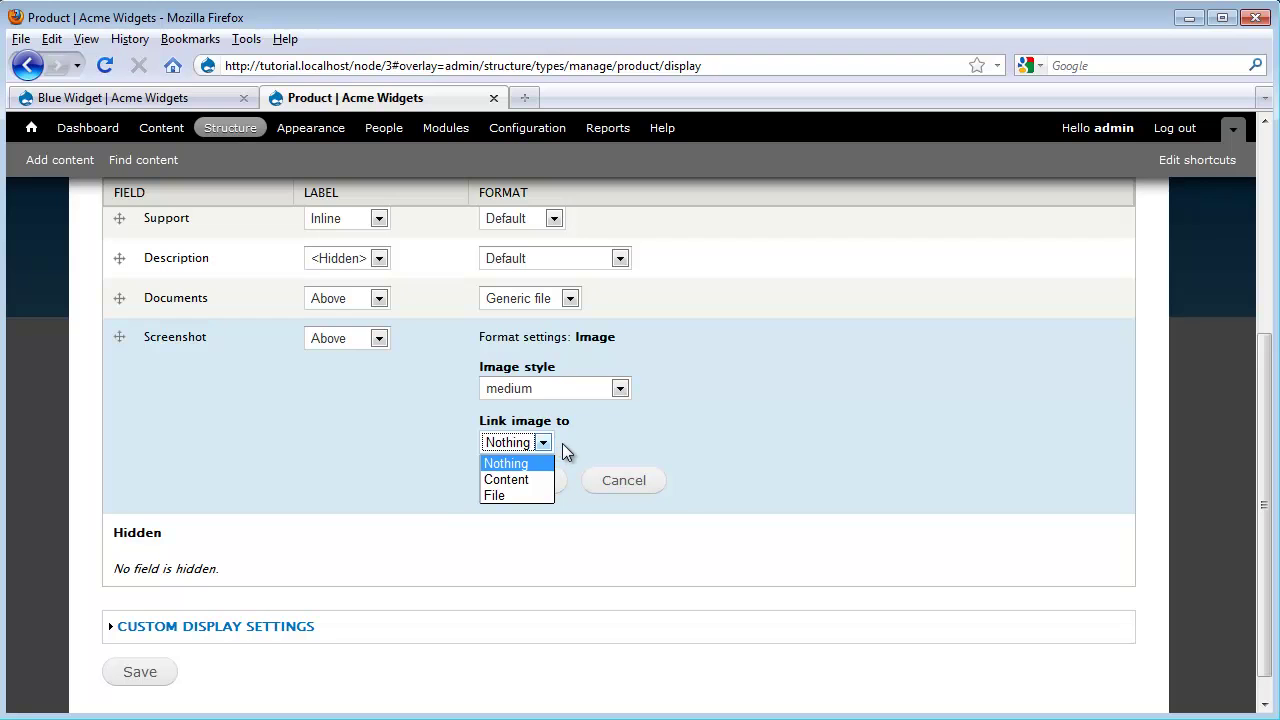
click(518, 494)
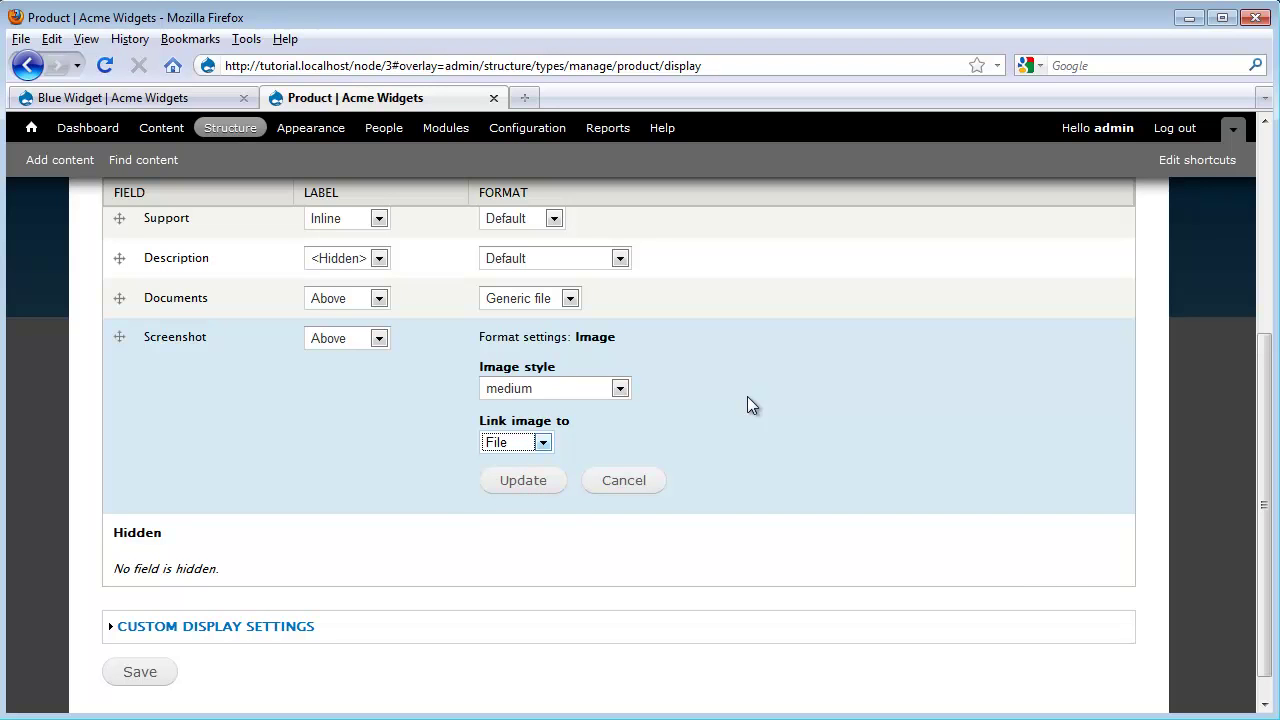
click(505, 481)
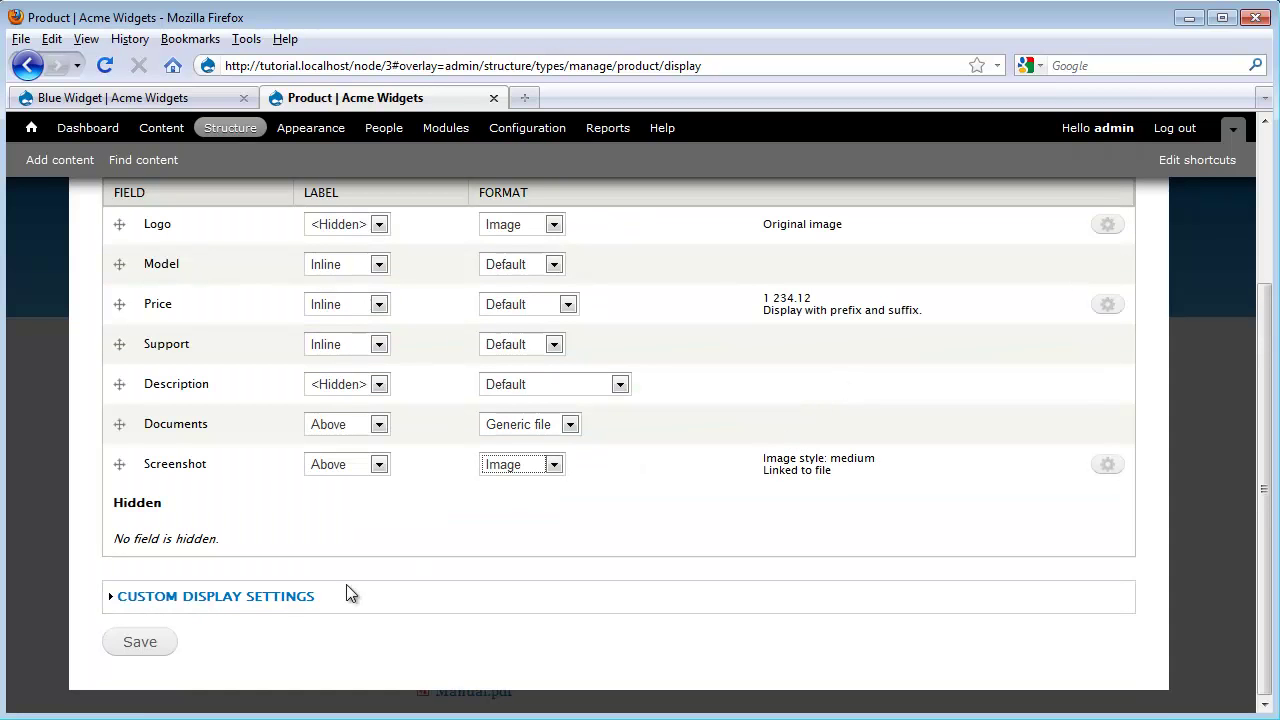
click(152, 646)
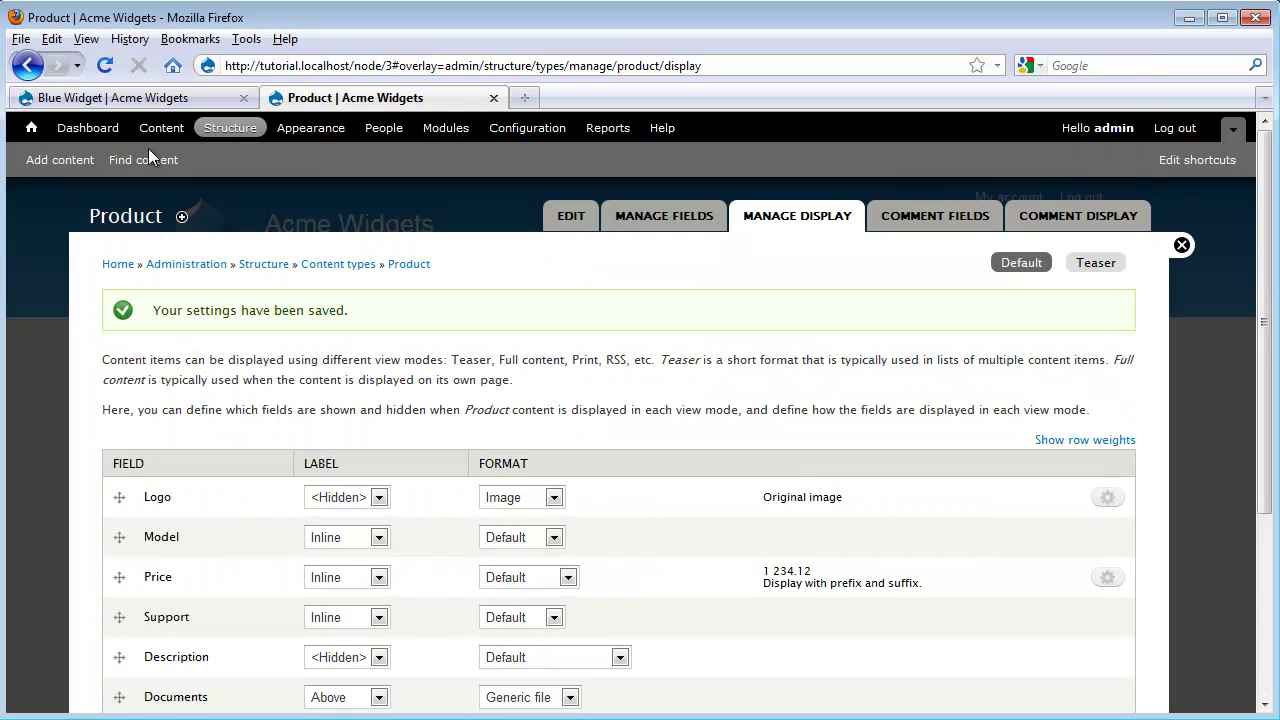
click(118, 98)
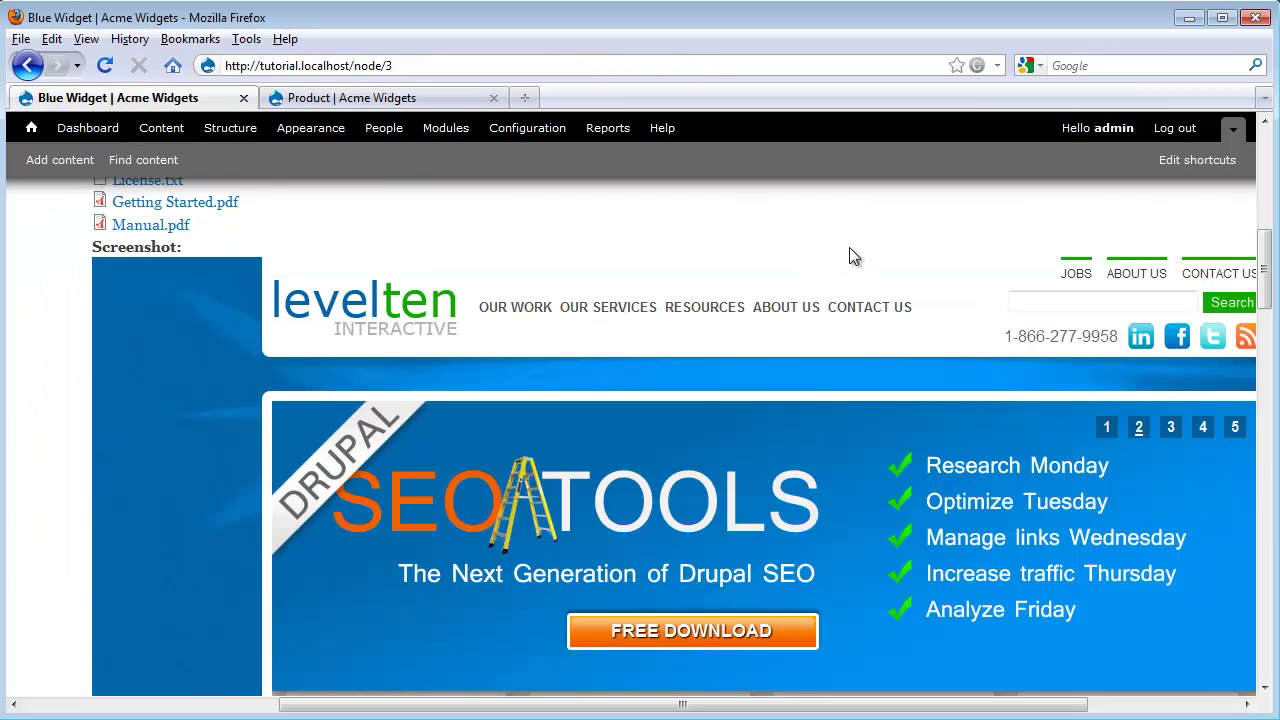
click(104, 65)
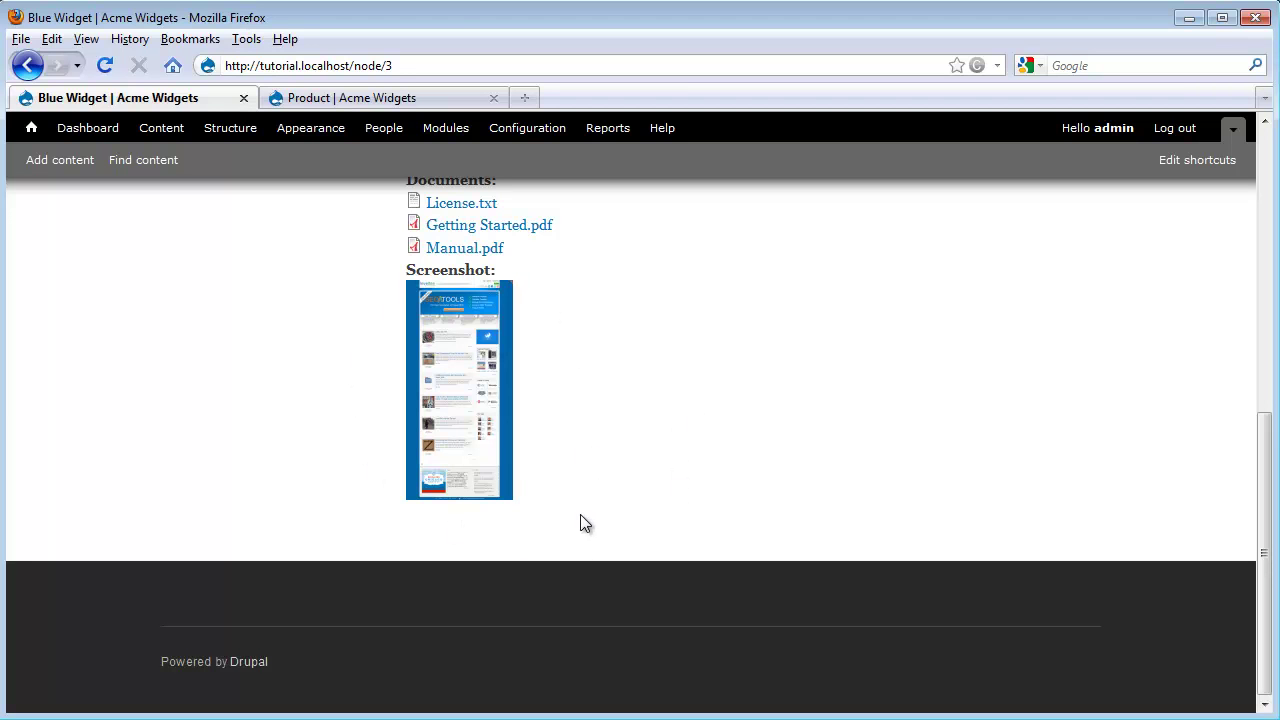
click(478, 457)
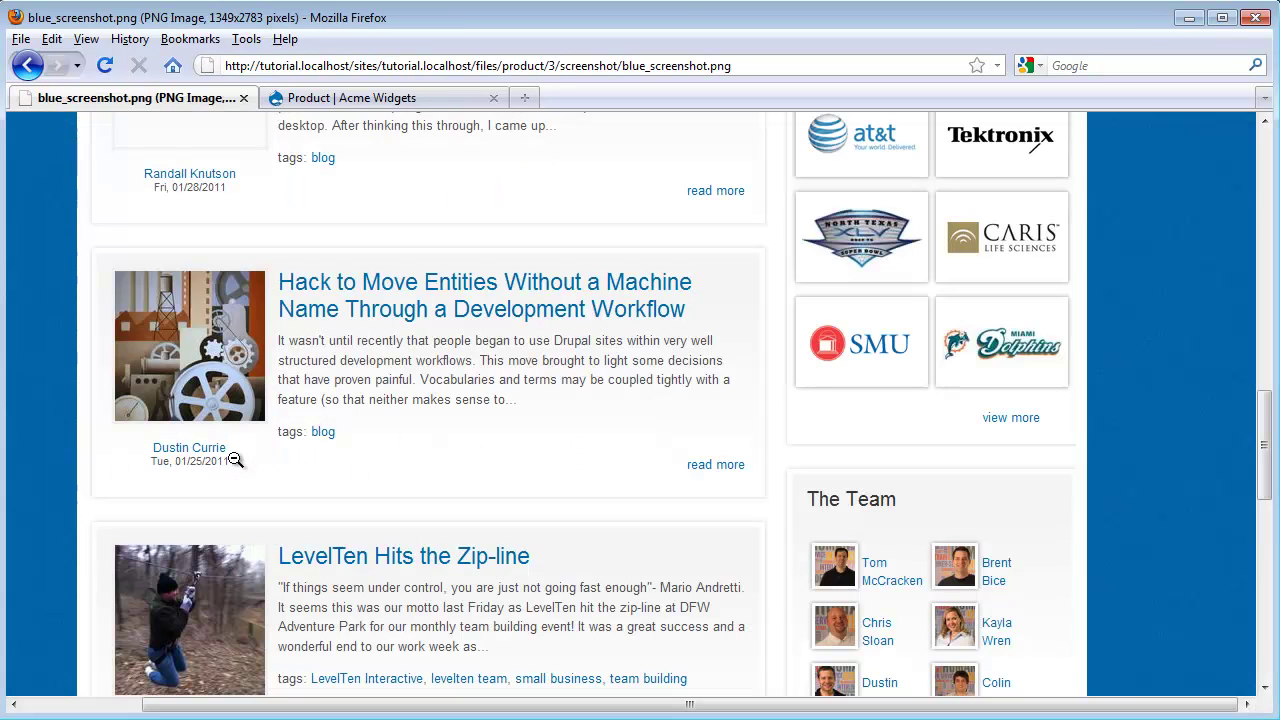
click(235, 458)
click(27, 65)
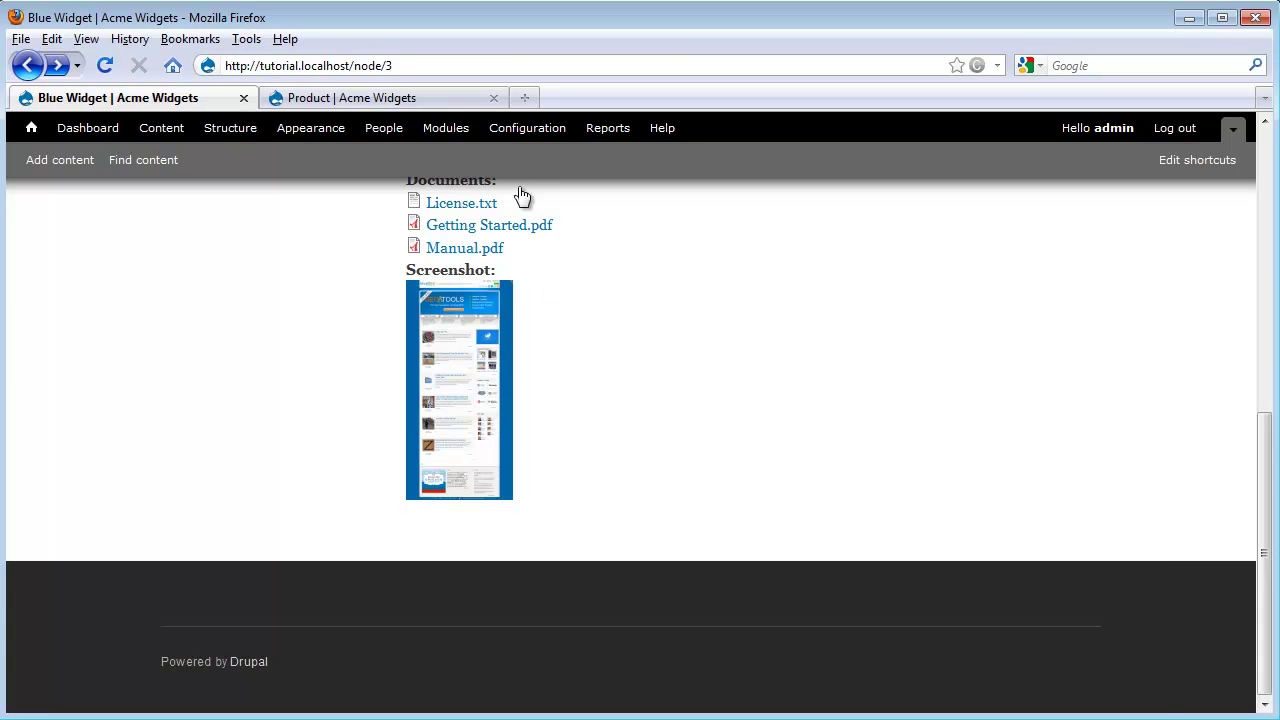
- Reopen the Product Screenshot format settings and list the image styles, with medium still selected
click(444, 100)
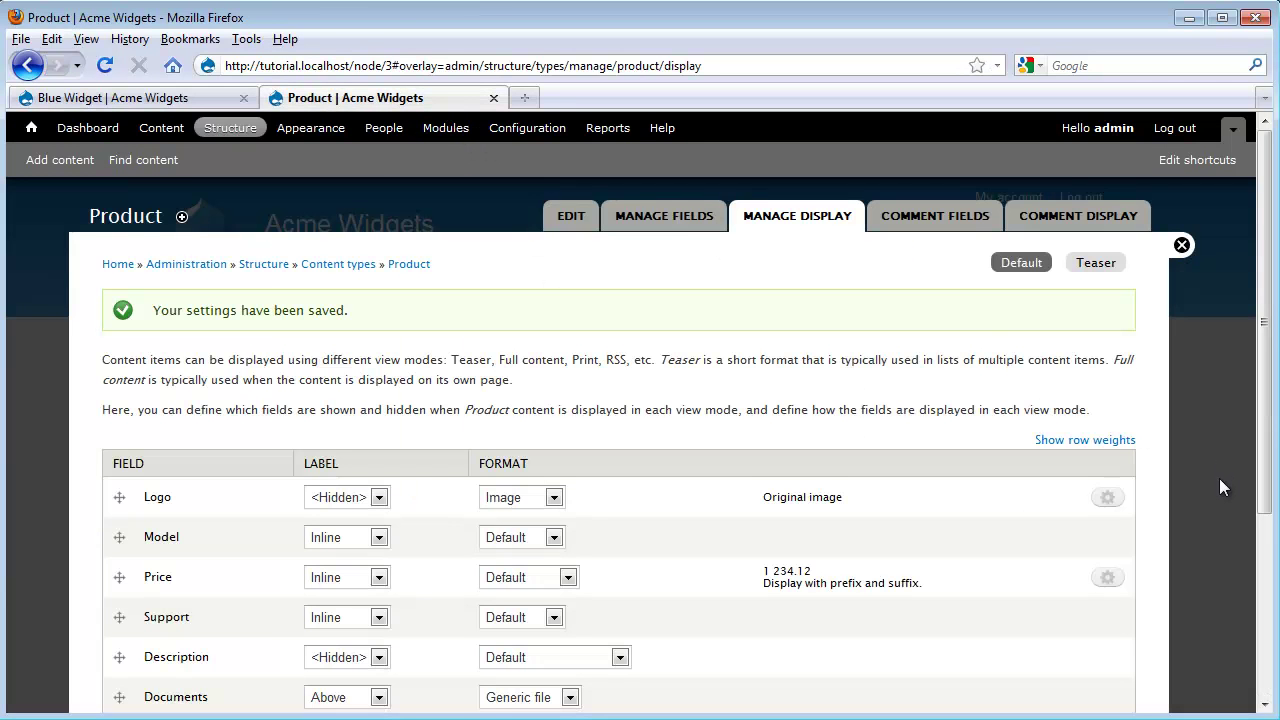
scroll(1211, 485, down, 4)
click(1105, 509)
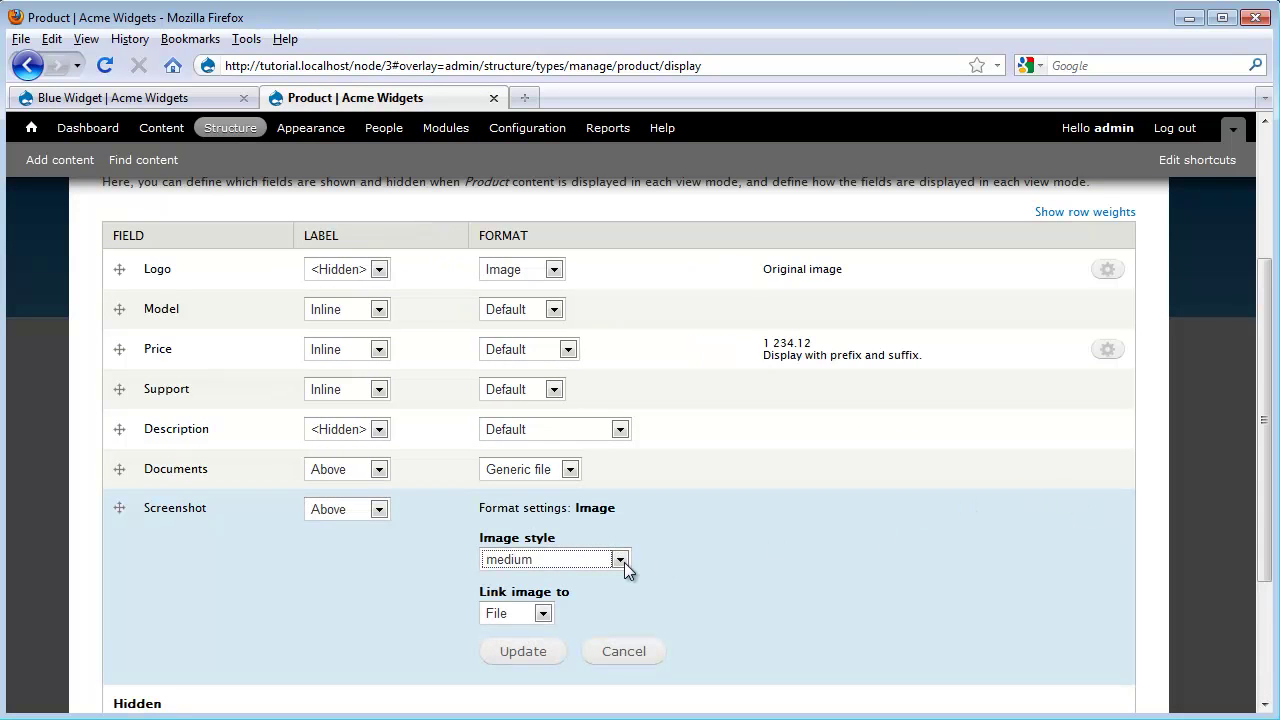
click(620, 560)
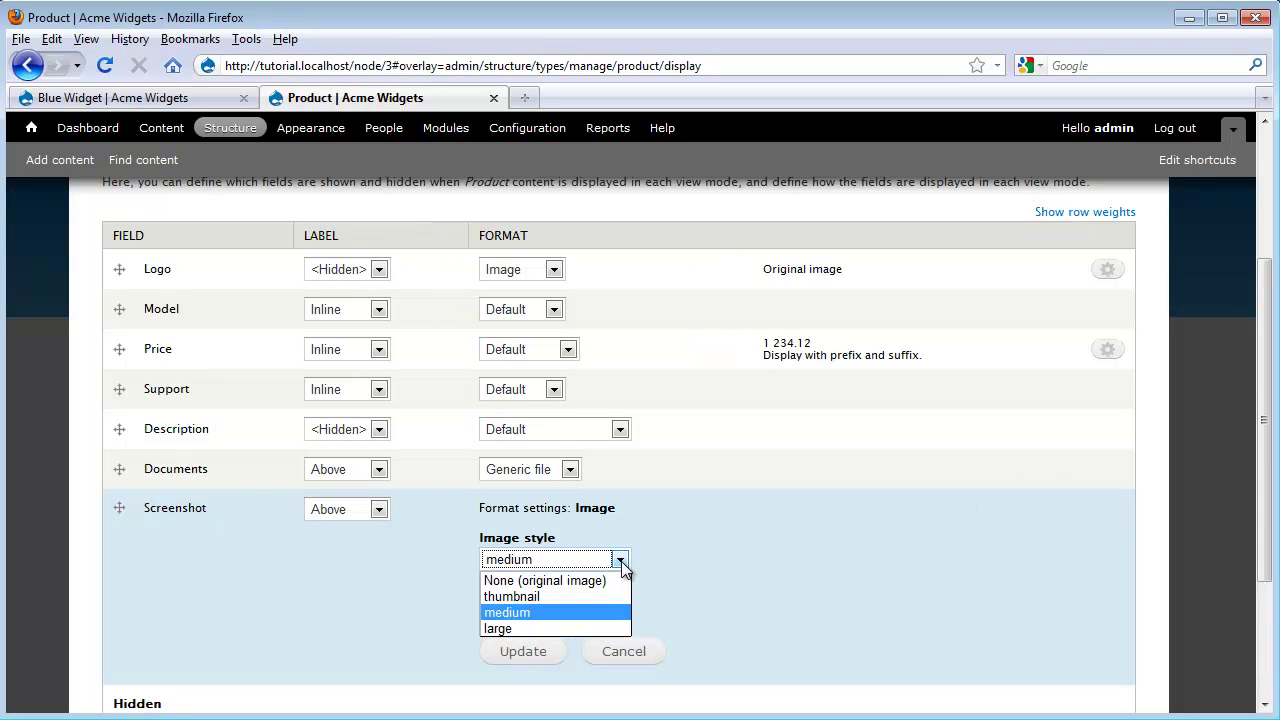